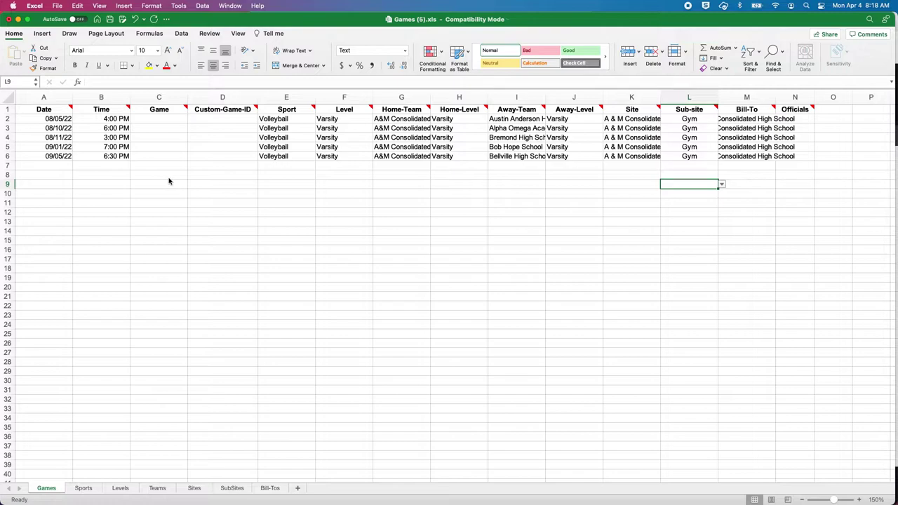
Select Level cell F7 in the empty row below the five filled volleyball games.
{"action": "left_click", "coordinate": [335, 164]}
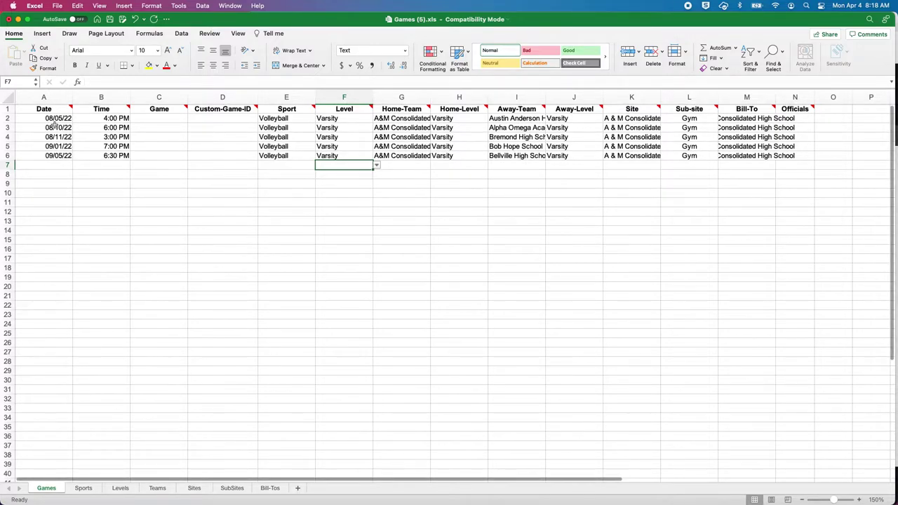
Enter the date 9/15 in A7 for a new sixth game.
{"action": "scroll", "coordinate": [52, 176], "scroll_direction": "down", "scroll_amount": 1}
{"action": "left_click", "coordinate": [52, 166]}
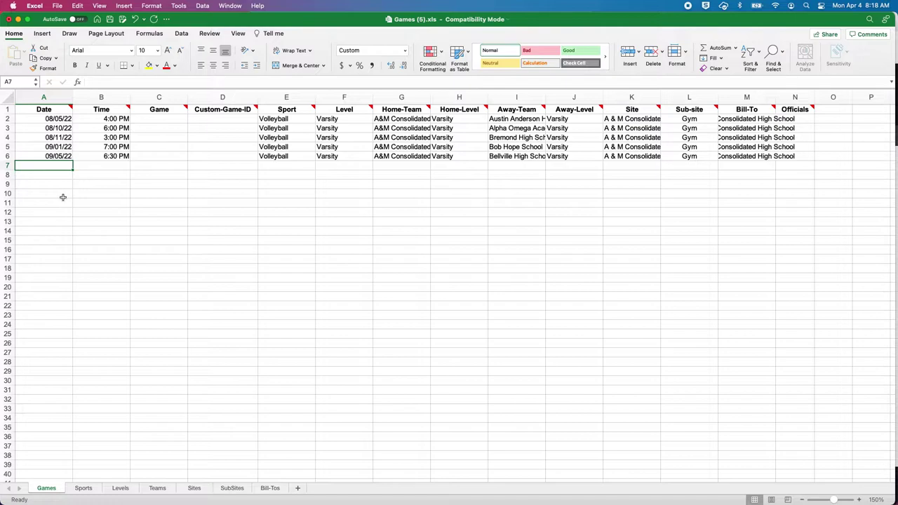
{"action": "type", "text": "9/"}
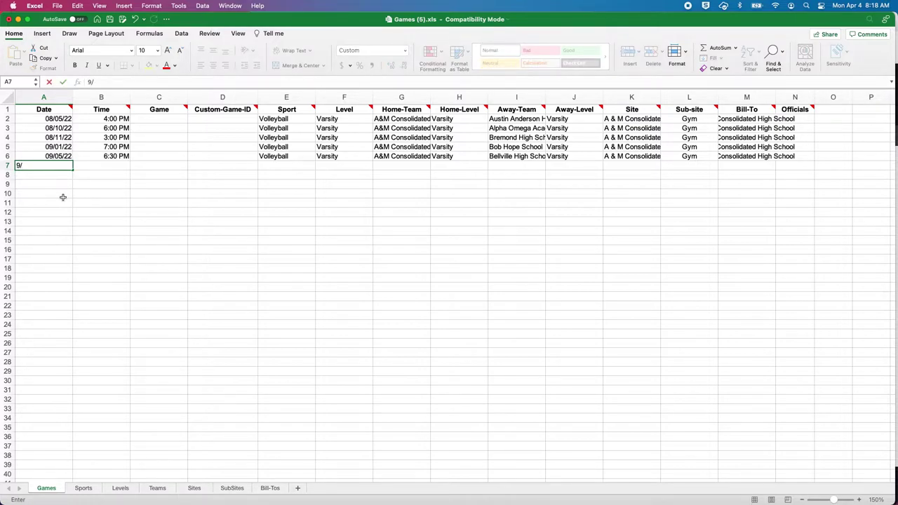
{"action": "type", "text": "15"}
{"action": "key", "text": "Return"}
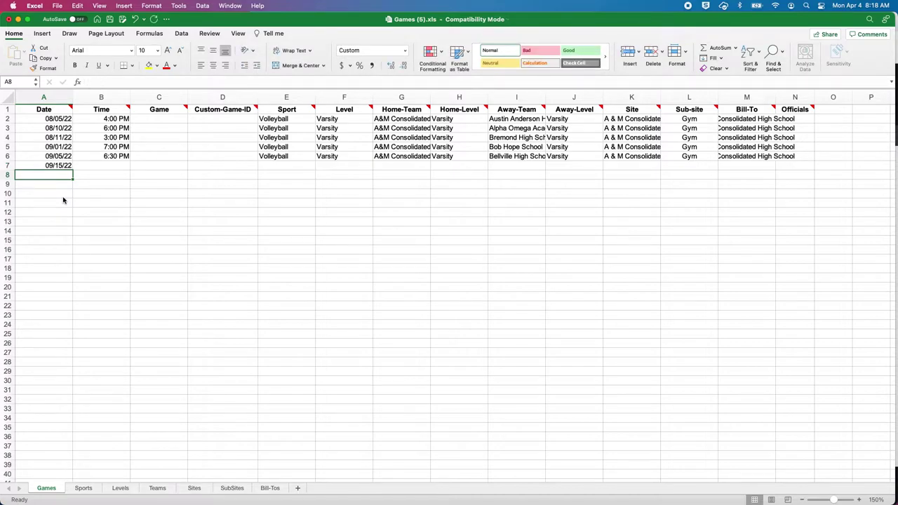
Enter 18:30 in B7 as the 6:30 PM start time.
{"action": "key", "text": "Up"}
{"action": "key", "text": "Right"}
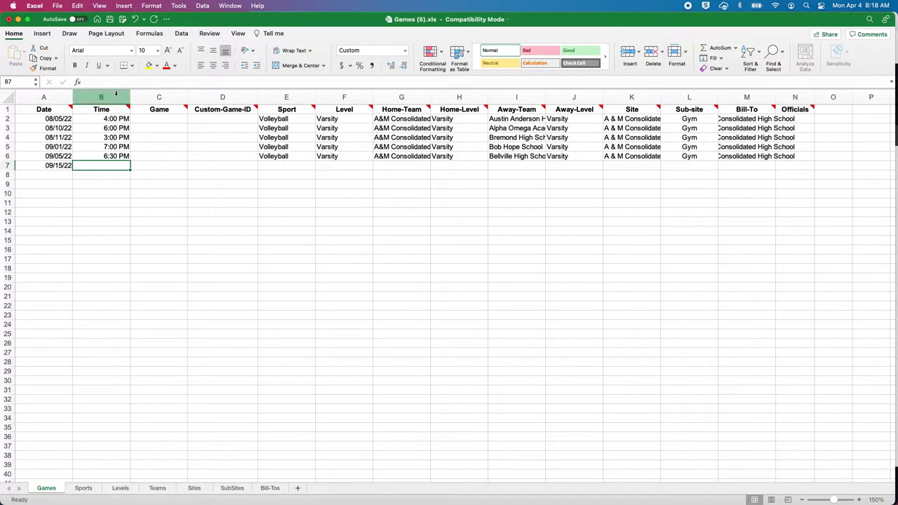
{"action": "left_click", "coordinate": [105, 97]}
{"action": "left_click", "coordinate": [114, 165]}
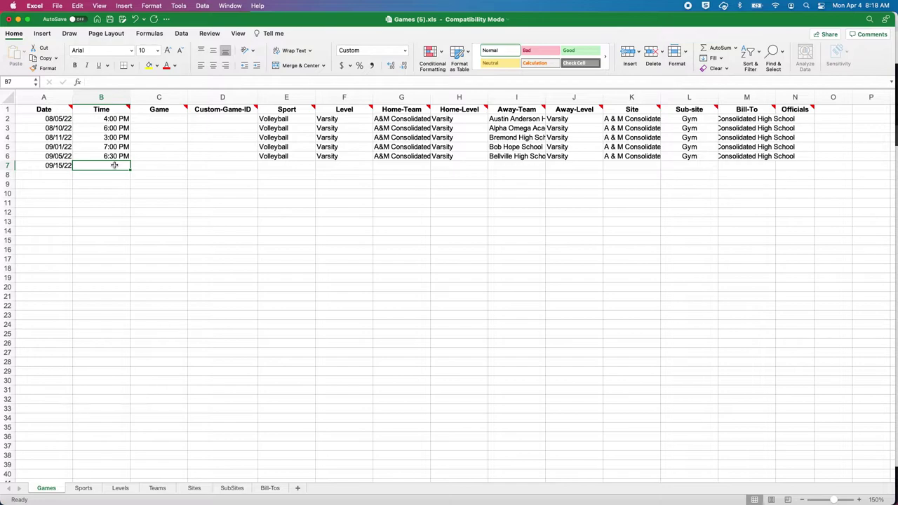
{"action": "type", "text": "18:30"}
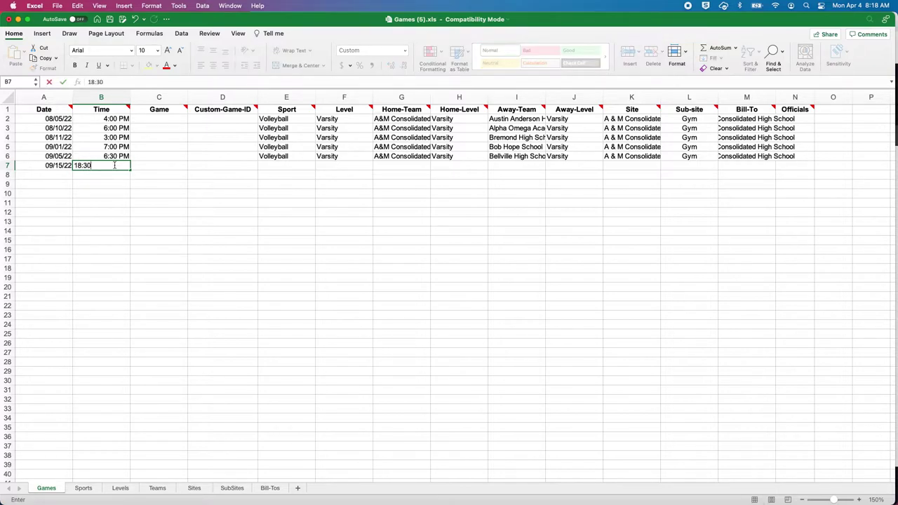
{"action": "key", "text": "Return"}
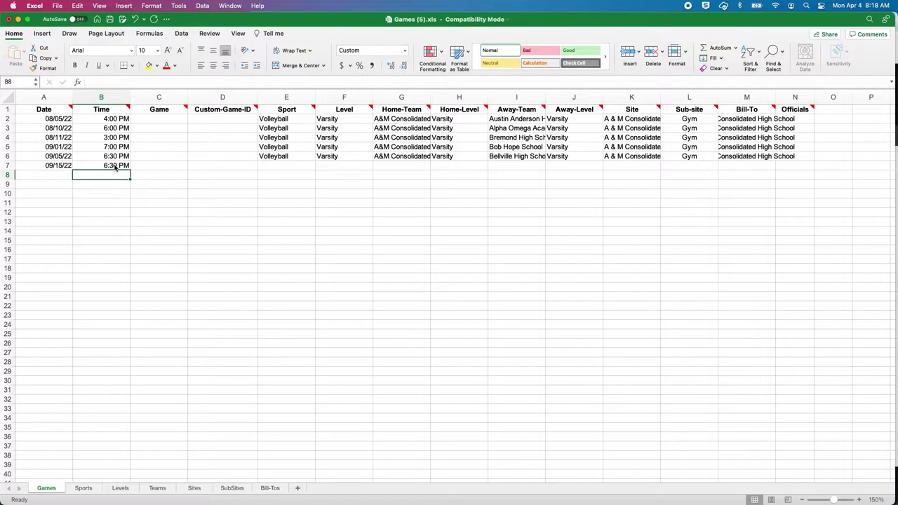
Undo the stray 17:30 and 16:00 times typed into B8 and B9.
{"action": "type", "text": "17:30"}
{"action": "key", "text": "Return"}
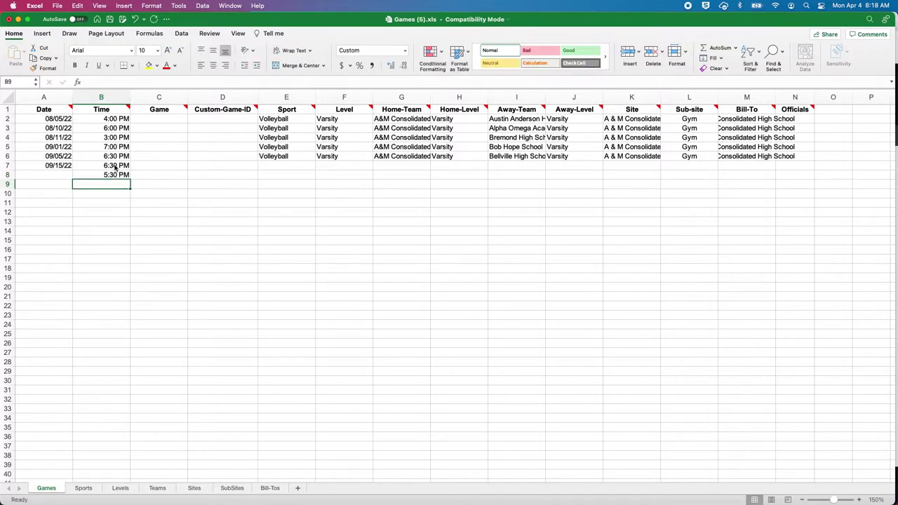
{"action": "type", "text": "16:00"}
{"action": "key", "text": "Return"}
{"action": "key", "text": "Up"}
{"action": "key", "text": "super+z"}
{"action": "key", "text": "super+z"}
{"action": "left_click", "coordinate": [115, 166]}
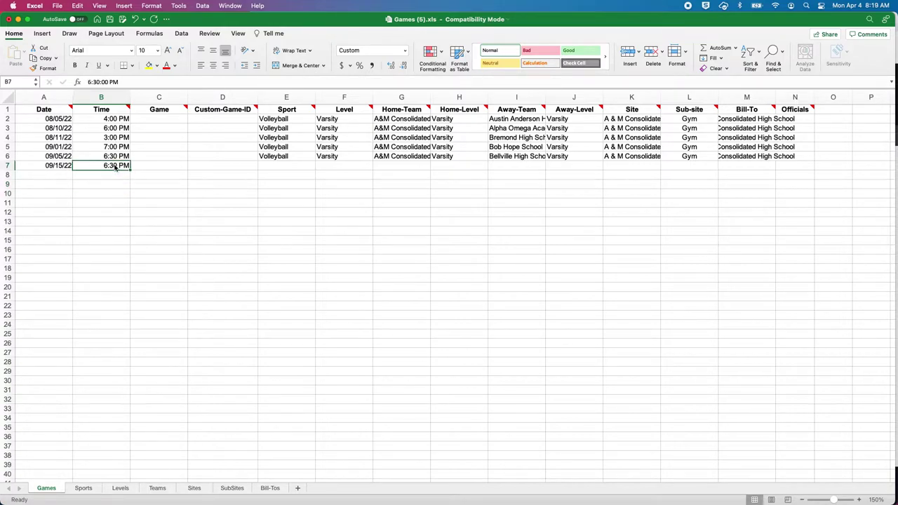
Set E7's sport to Volleyball.
{"action": "left_click", "coordinate": [308, 168]}
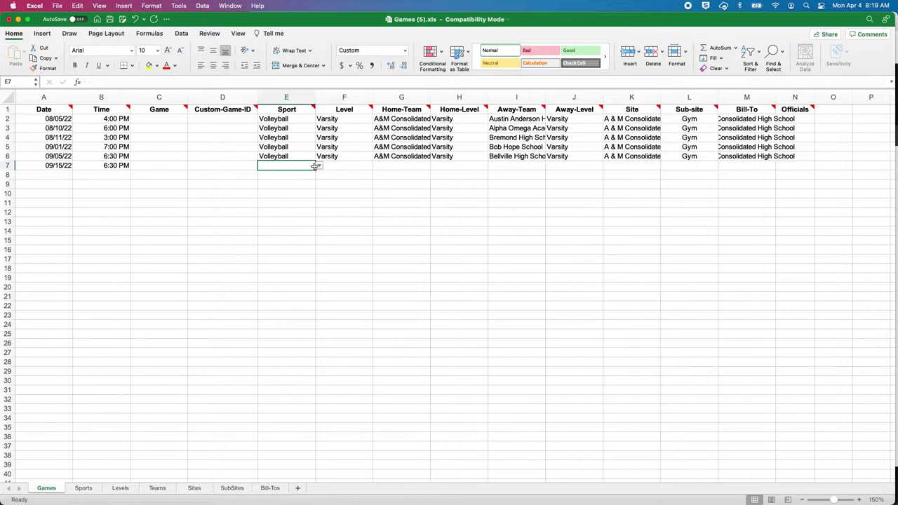
{"action": "left_click", "coordinate": [317, 167]}
{"action": "left_click", "coordinate": [288, 177]}
{"action": "key", "text": "BackSpace"}
{"action": "type", "text": "Volleyball"}
{"action": "left_click", "coordinate": [317, 166]}
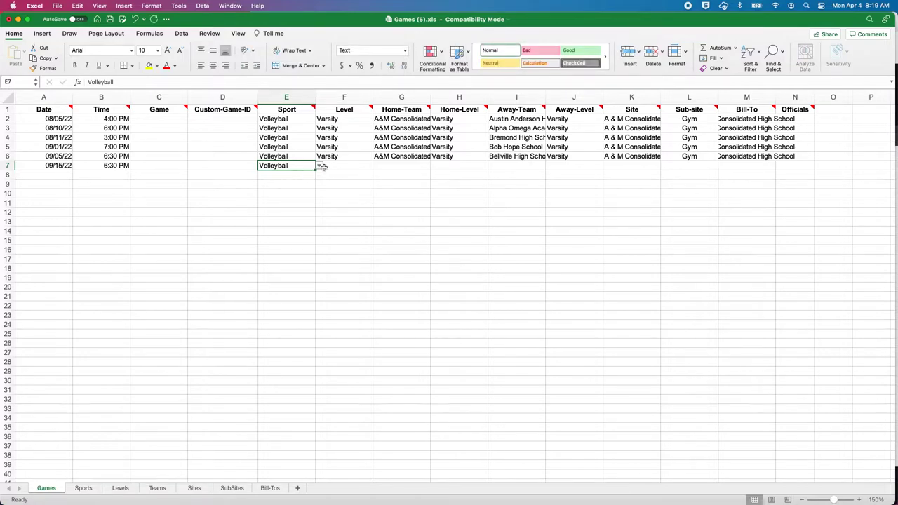
{"action": "left_click", "coordinate": [319, 167]}
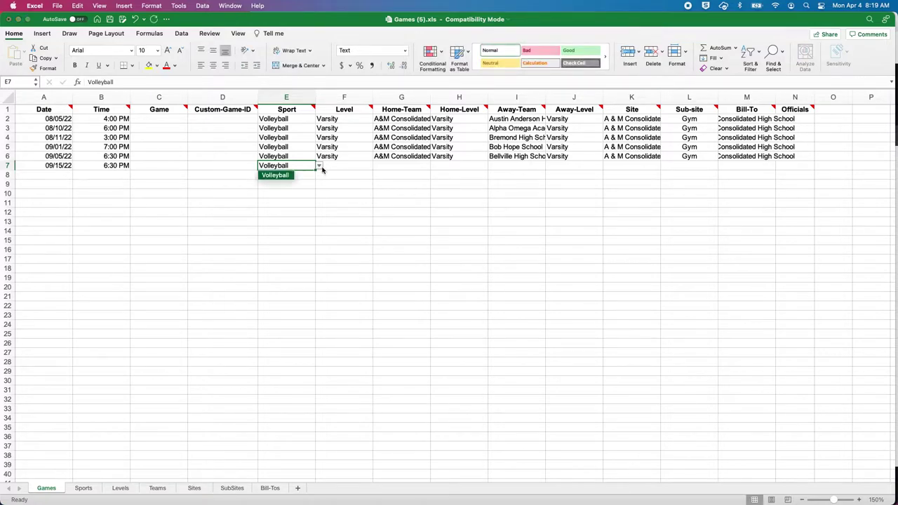
{"action": "left_click", "coordinate": [281, 175]}
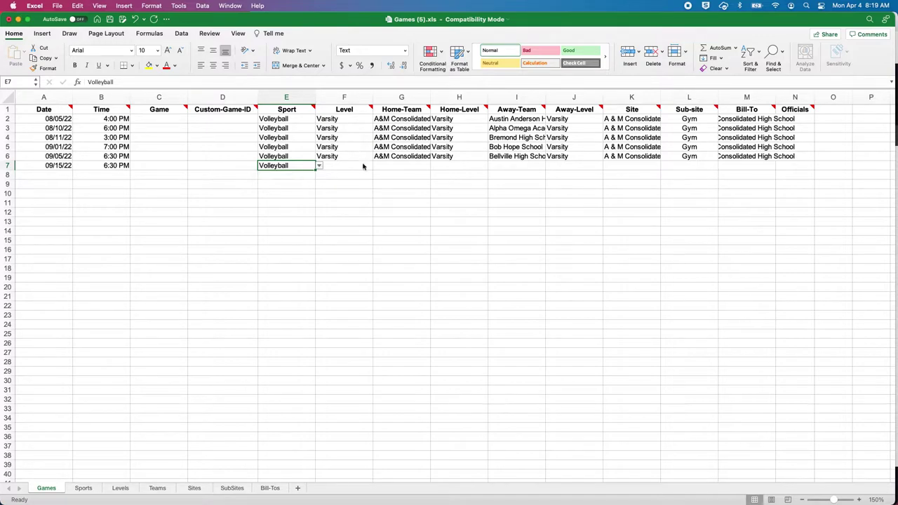
Pick Varsity from F7's level list.
{"action": "left_click", "coordinate": [350, 167]}
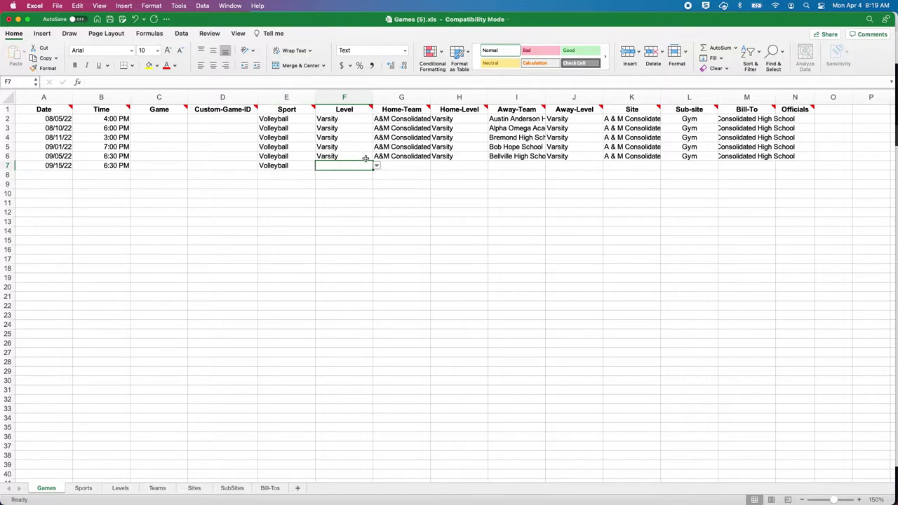
{"action": "left_click", "coordinate": [377, 166]}
{"action": "scroll", "coordinate": [372, 207], "scroll_direction": "down", "scroll_amount": 10}
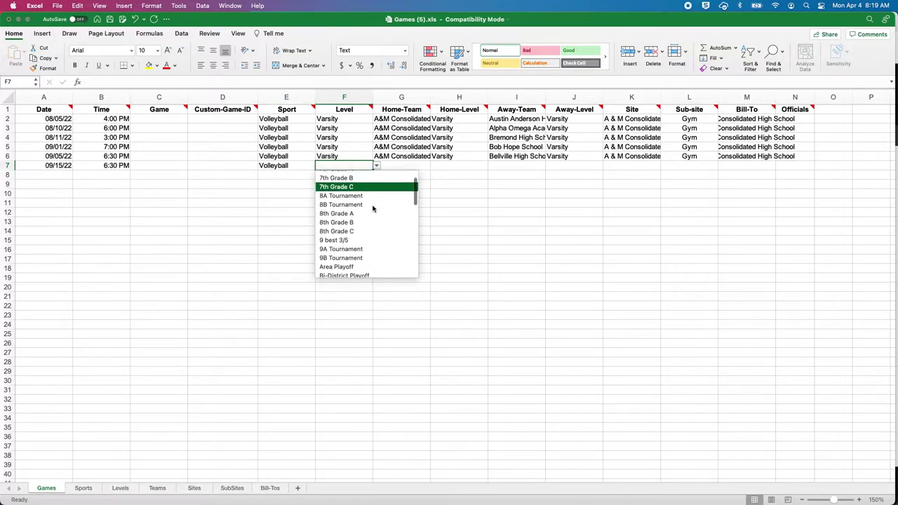
{"action": "scroll", "coordinate": [373, 208], "scroll_direction": "down", "scroll_amount": 5}
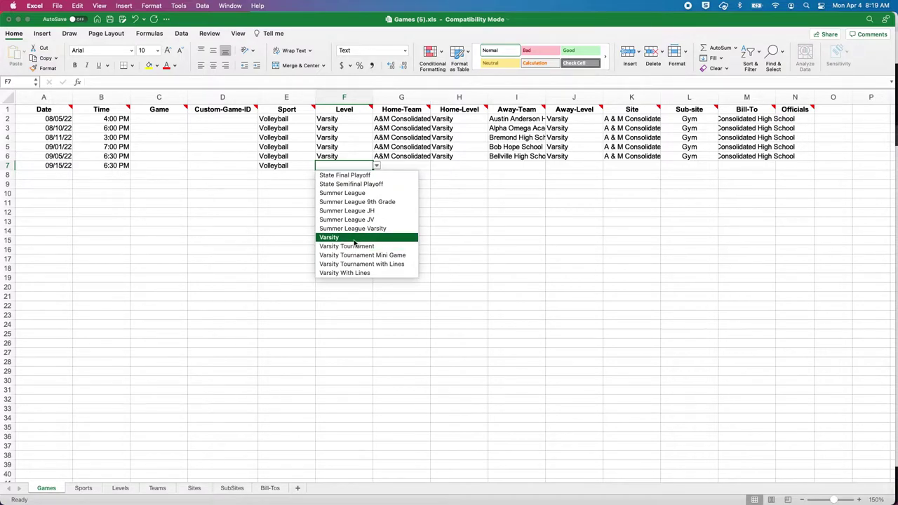
{"action": "scroll", "coordinate": [355, 243], "scroll_direction": "up", "scroll_amount": 10}
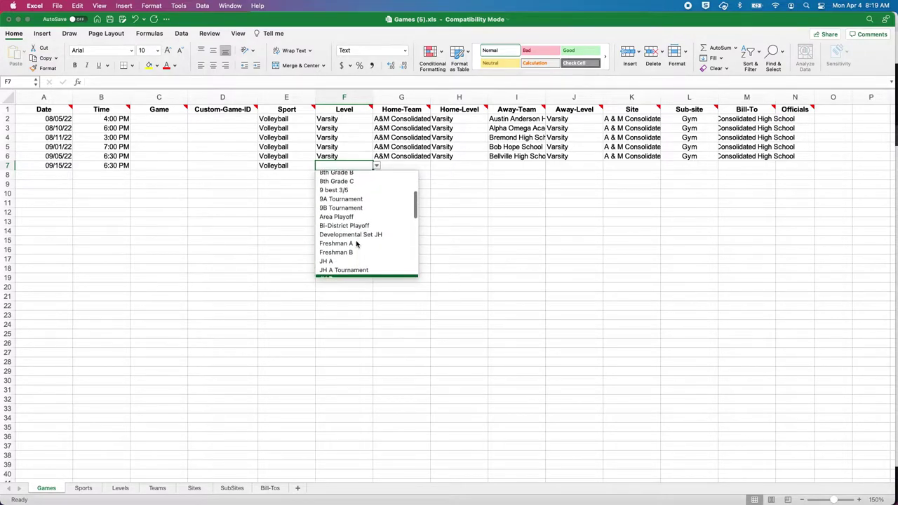
{"action": "scroll", "coordinate": [358, 220], "scroll_direction": "up", "scroll_amount": 3}
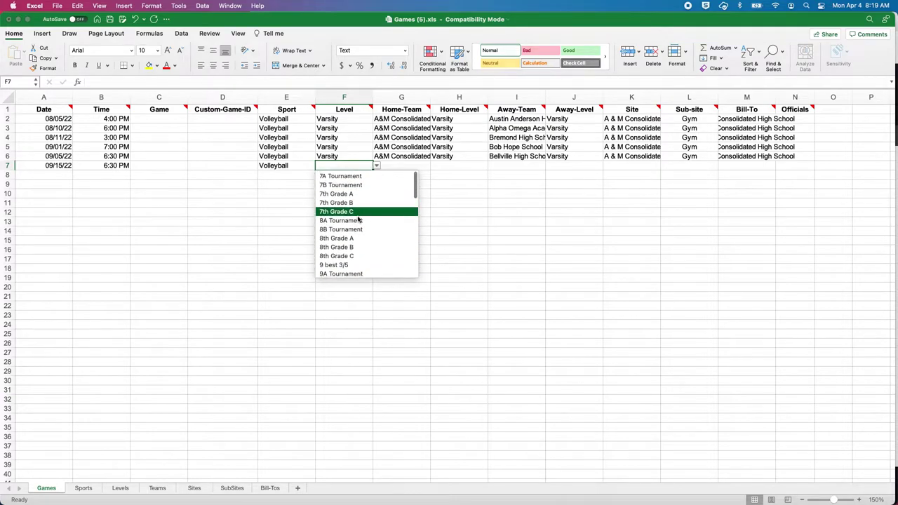
{"action": "scroll", "coordinate": [361, 231], "scroll_direction": "down", "scroll_amount": 15}
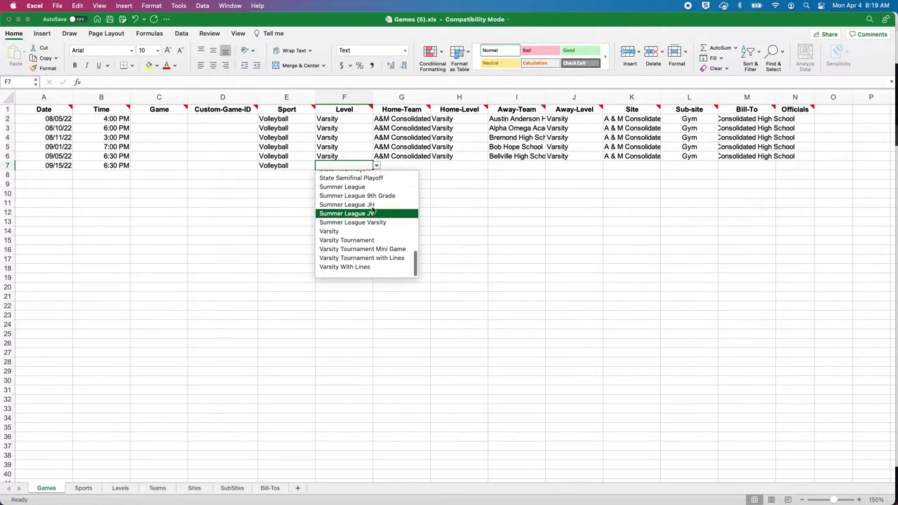
{"action": "left_click", "coordinate": [355, 238]}
Choose A&M Consolidated High School as G7's home team.
{"action": "left_click", "coordinate": [421, 166]}
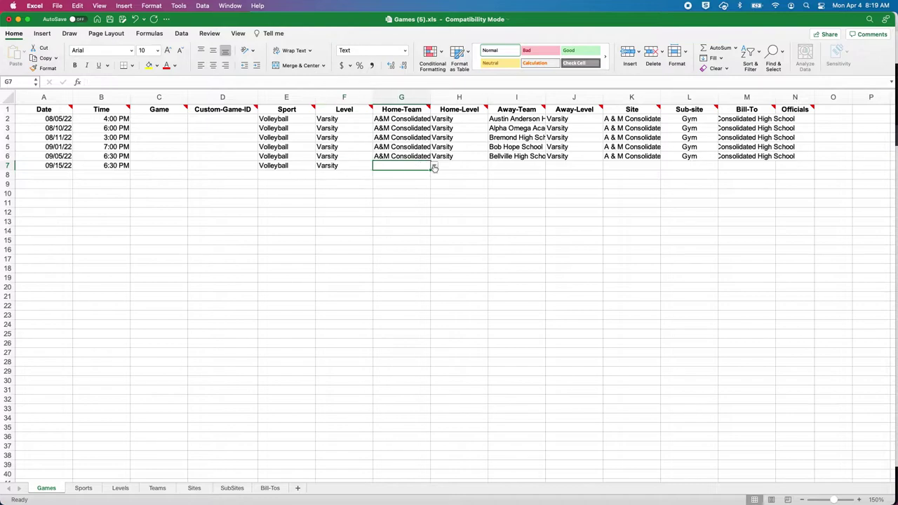
{"action": "left_click", "coordinate": [434, 167]}
{"action": "left_click", "coordinate": [408, 174]}
{"action": "left_click", "coordinate": [475, 166]}
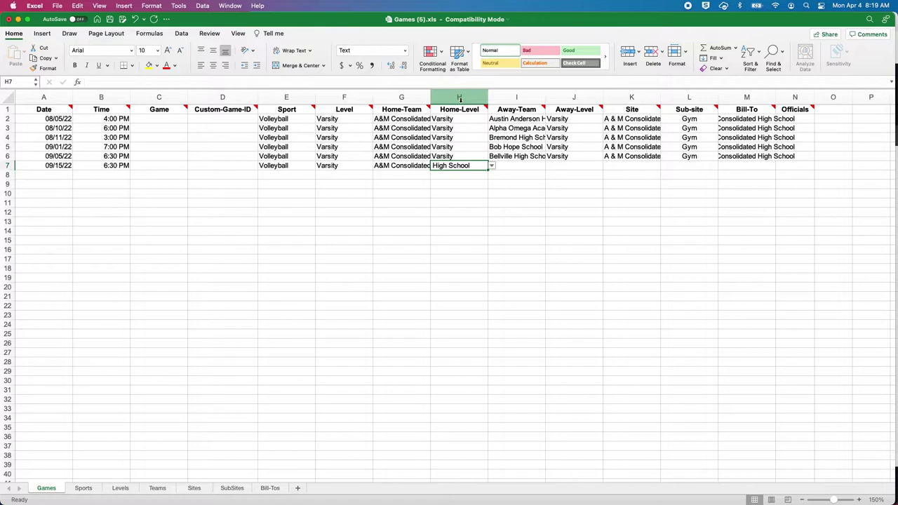
Clear F3:F7 and refill the Level column with Varsity from F2 down to F7.
{"action": "left_click", "coordinate": [459, 98]}
{"action": "left_click", "coordinate": [573, 99], "text": "super"}
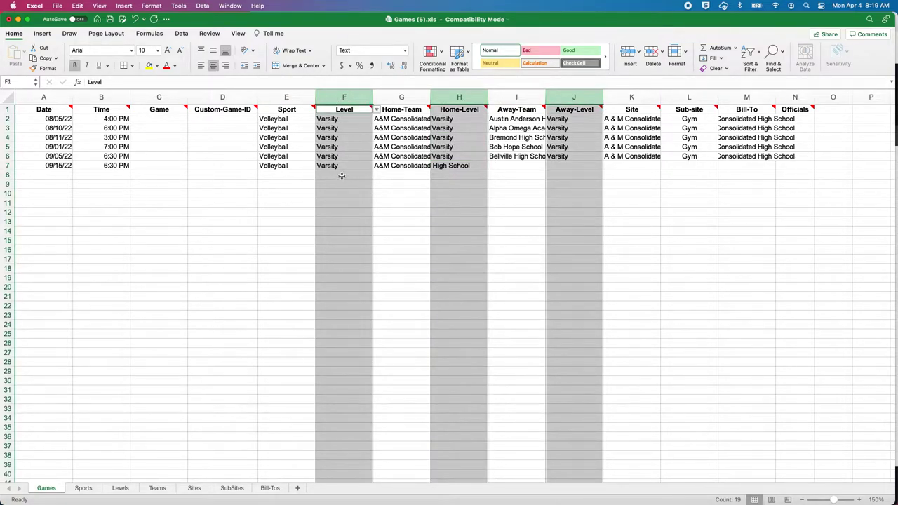
{"action": "left_click", "coordinate": [463, 165]}
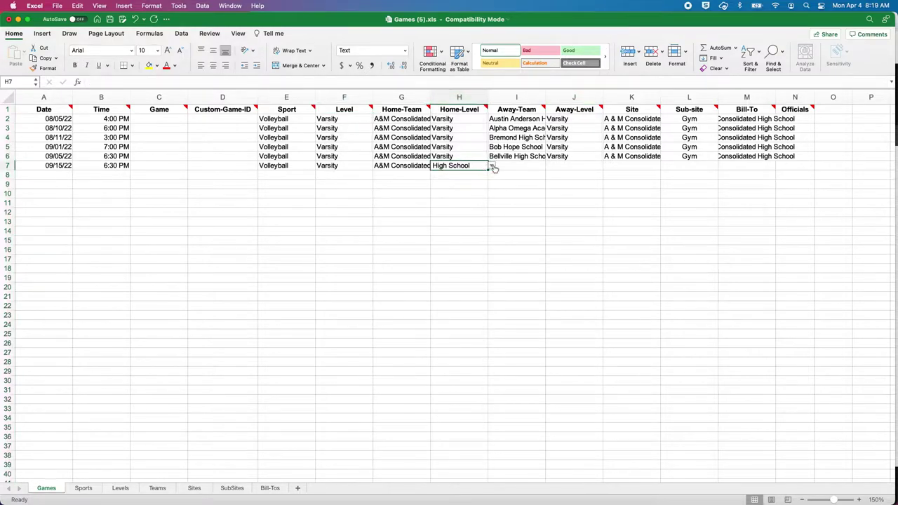
{"action": "left_click", "coordinate": [360, 165]}
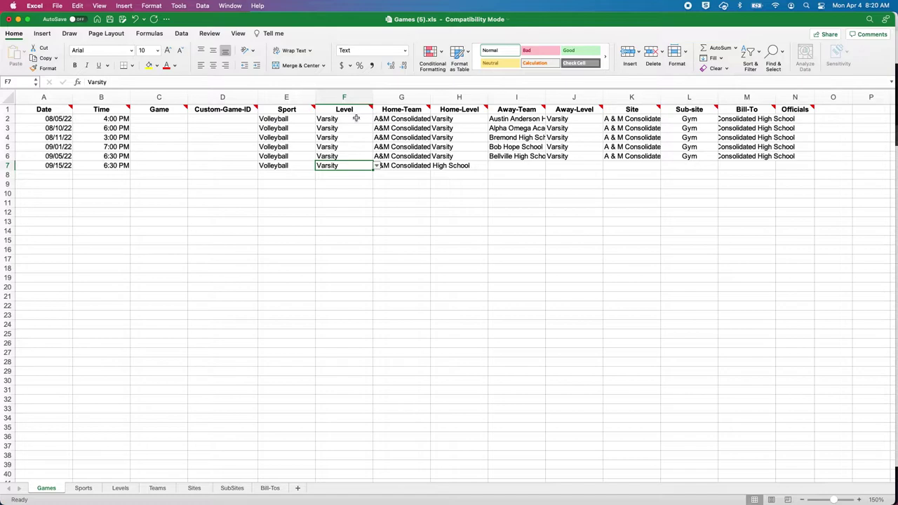
{"action": "left_click_drag", "start_coordinate": [351, 128], "coordinate": [348, 164]}
{"action": "key", "text": "Delete"}
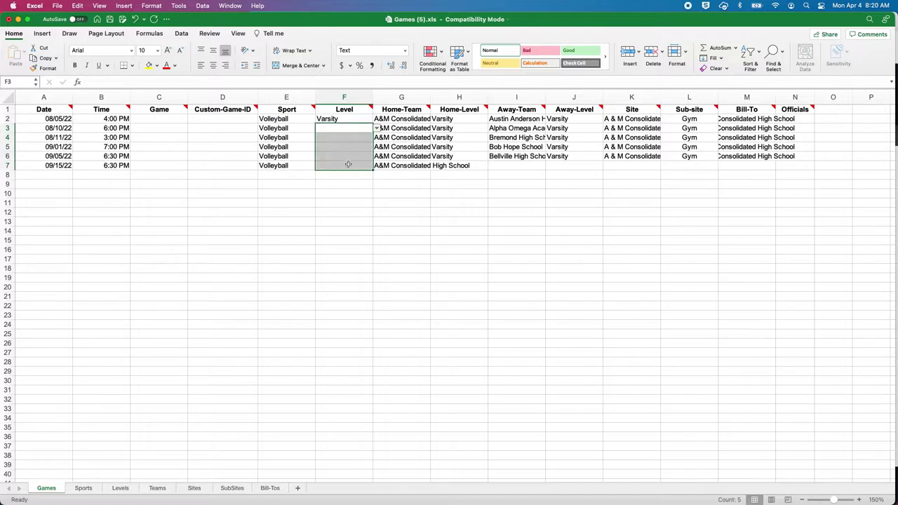
{"action": "left_click", "coordinate": [353, 119]}
{"action": "left_click_drag", "start_coordinate": [372, 124], "coordinate": [373, 167]}
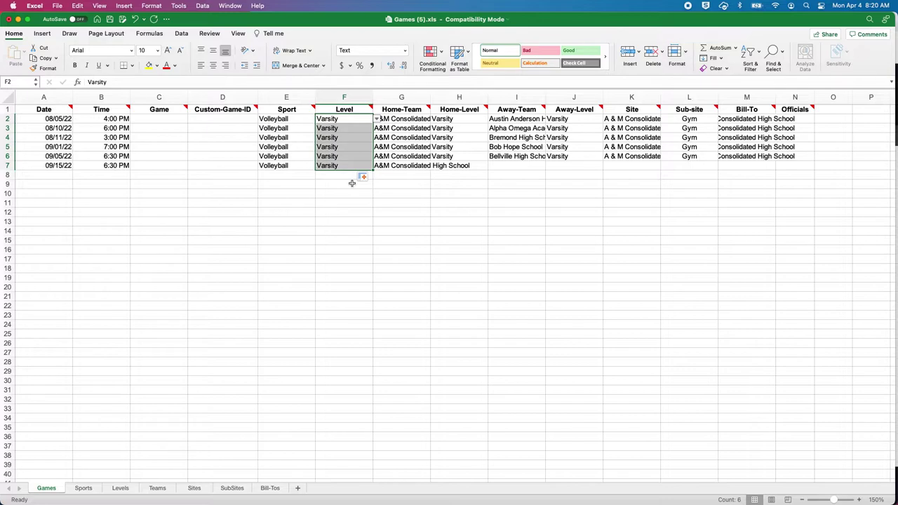
Copy the Varsity levels into the Home-Level and Away-Level columns.
{"action": "key", "text": "super+c"}
{"action": "left_click", "coordinate": [469, 117]}
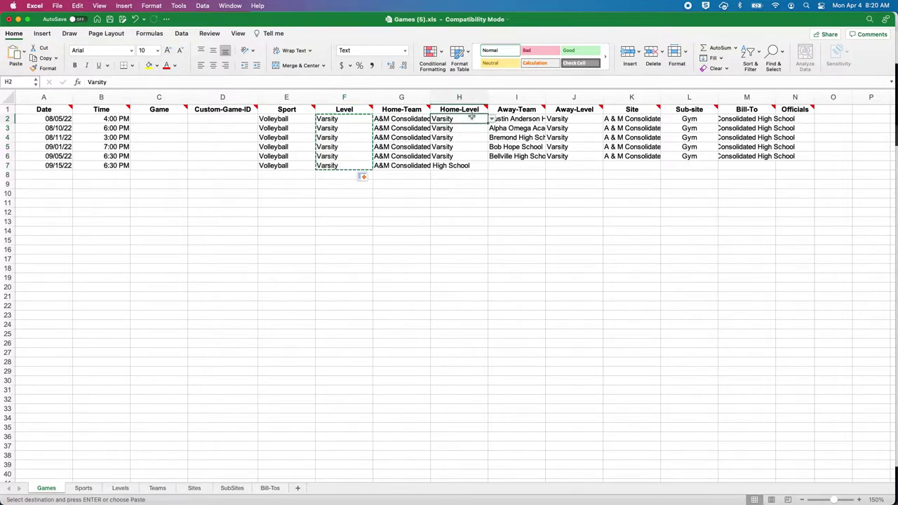
{"action": "key", "text": "super+v"}
{"action": "left_click", "coordinate": [558, 119]}
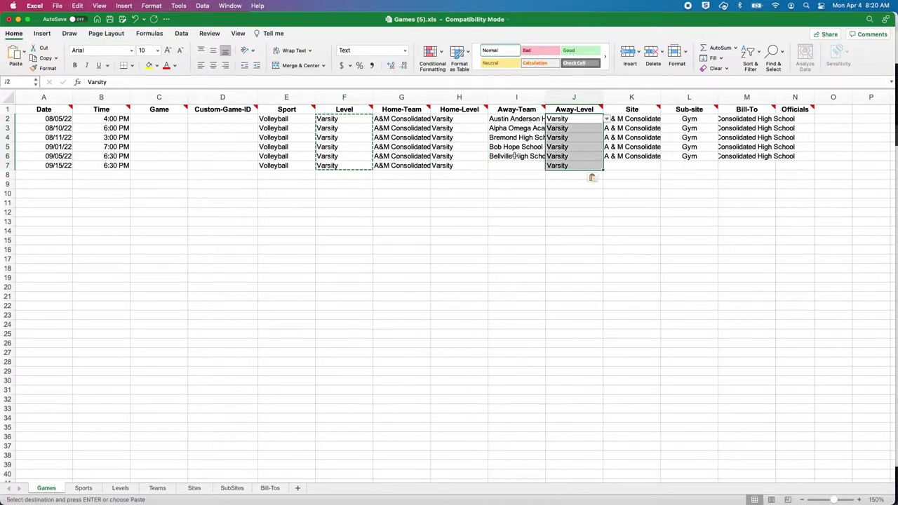
{"action": "key", "text": "super+v"}
Set row 7's away team to Abbott High School, site A & M Consolidated HS, and sub-site Gym.
{"action": "left_click", "coordinate": [502, 162]}
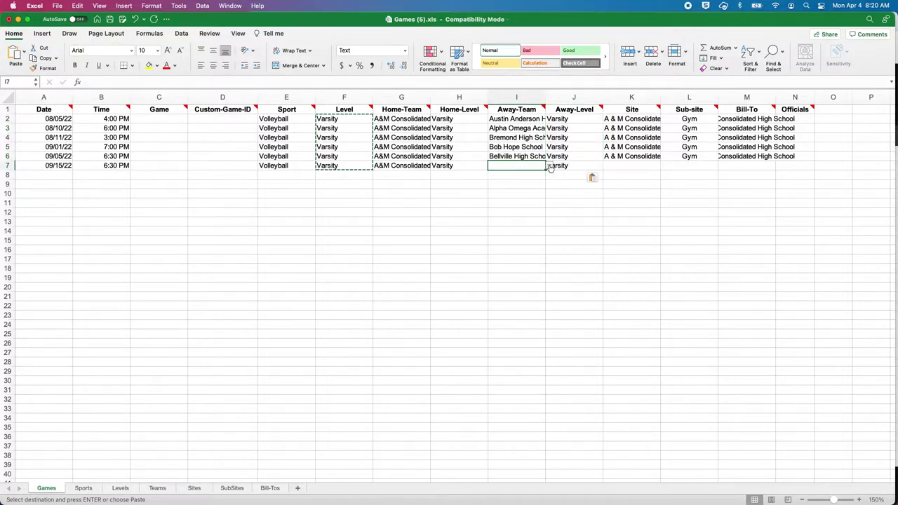
{"action": "left_click", "coordinate": [549, 166]}
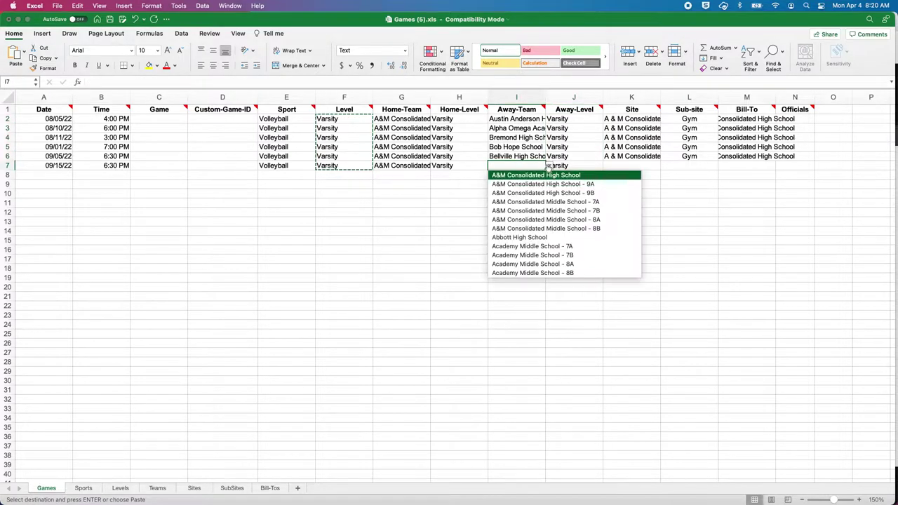
{"action": "left_click", "coordinate": [572, 240]}
{"action": "left_click", "coordinate": [652, 167]}
{"action": "left_click", "coordinate": [664, 168]}
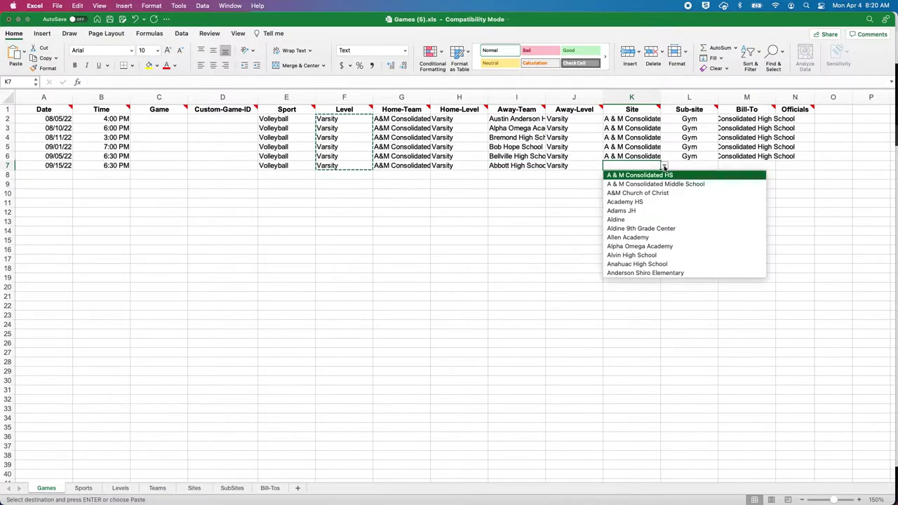
{"action": "left_click", "coordinate": [644, 175]}
{"action": "left_click", "coordinate": [702, 165]}
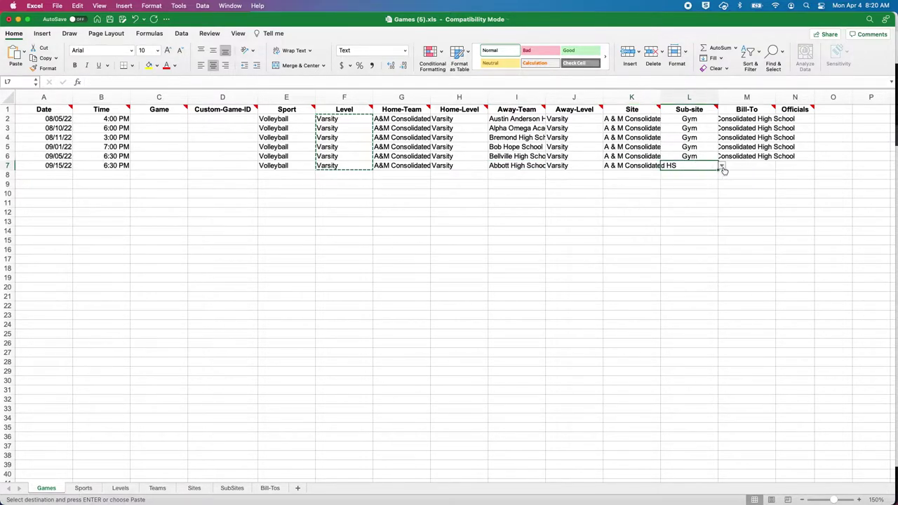
{"action": "left_click", "coordinate": [721, 166]}
{"action": "scroll", "coordinate": [700, 199], "scroll_direction": "down", "scroll_amount": 10}
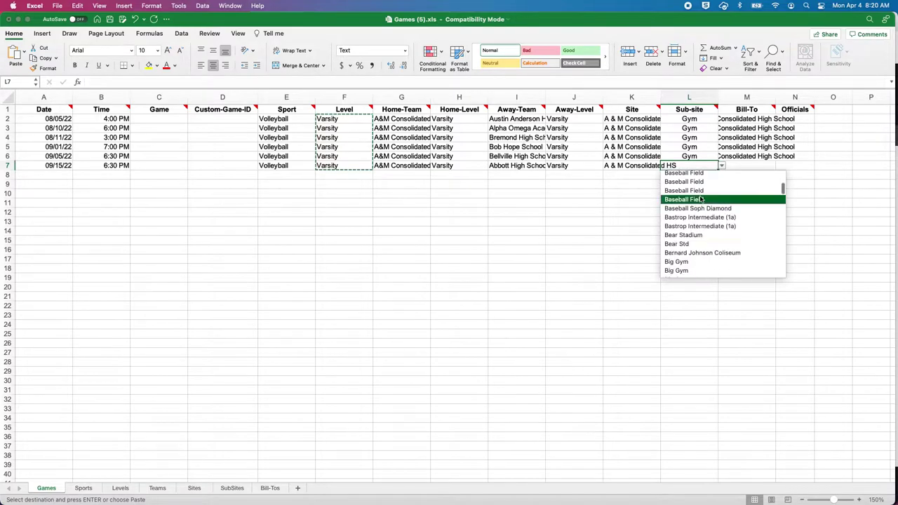
{"action": "scroll", "coordinate": [699, 199], "scroll_direction": "down", "scroll_amount": 15}
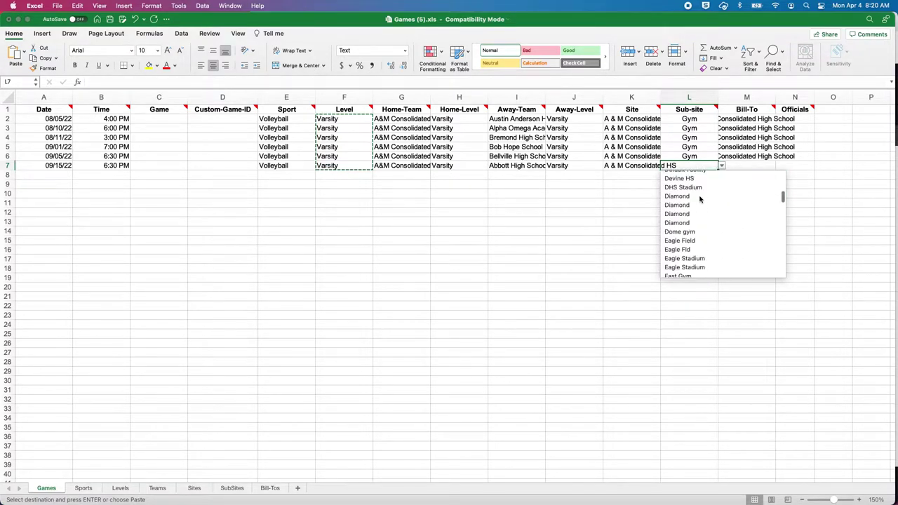
{"action": "scroll", "coordinate": [700, 199], "scroll_direction": "down", "scroll_amount": 20}
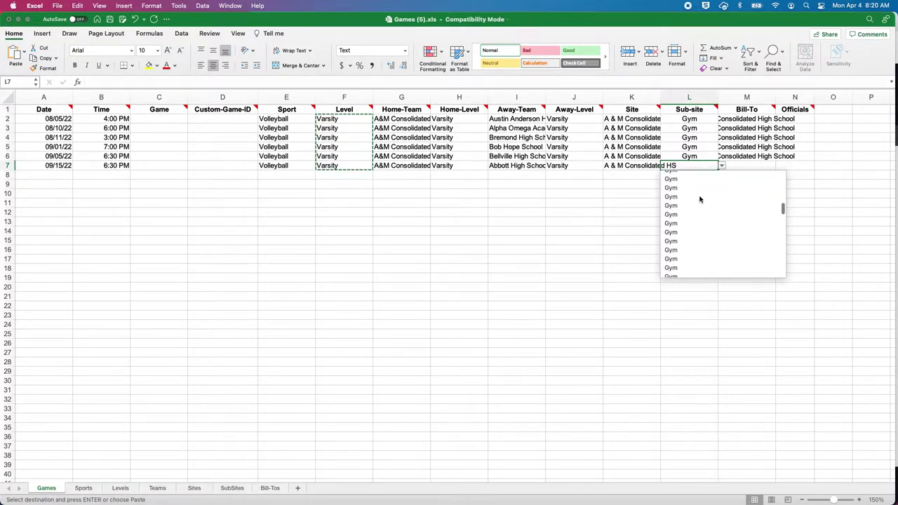
{"action": "left_click", "coordinate": [699, 196]}
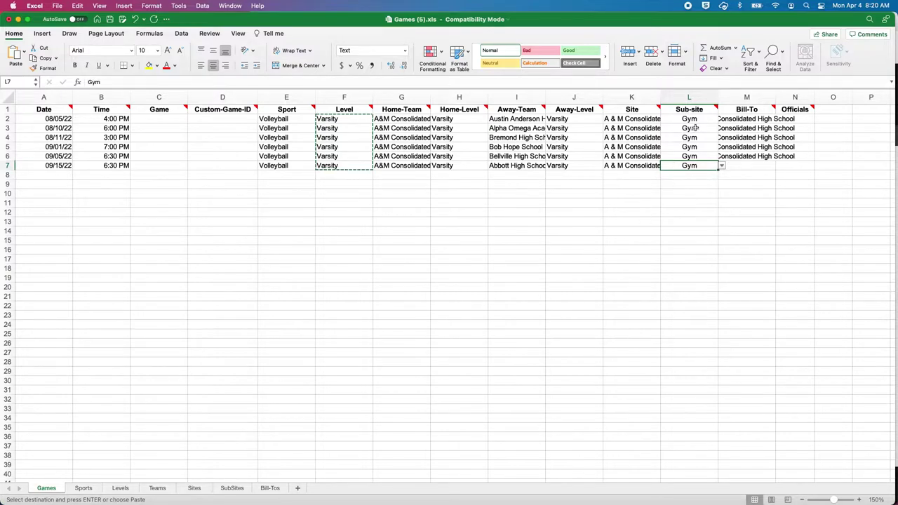
Fill row 2's site, Gym sub-site and bill-to down through row 7.
{"action": "left_click_drag", "start_coordinate": [694, 128], "coordinate": [694, 165]}
{"action": "key", "text": "Delete"}
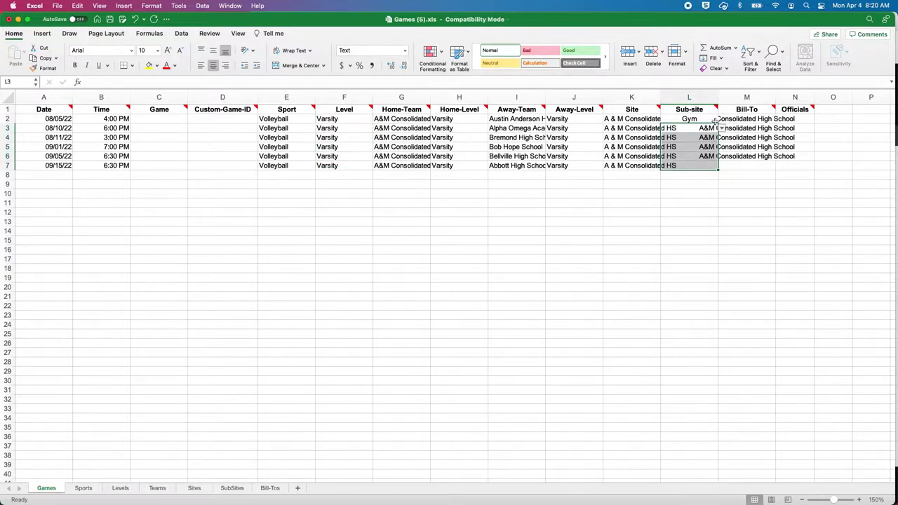
{"action": "left_click", "coordinate": [708, 119]}
{"action": "left_click_drag", "start_coordinate": [717, 123], "coordinate": [705, 176]}
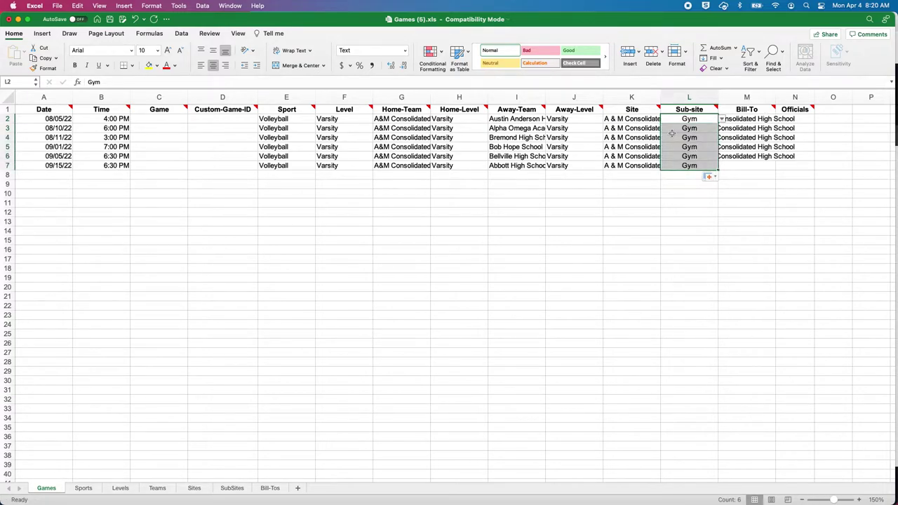
{"action": "left_click_drag", "start_coordinate": [632, 128], "coordinate": [754, 168]}
{"action": "key", "text": "Delete"}
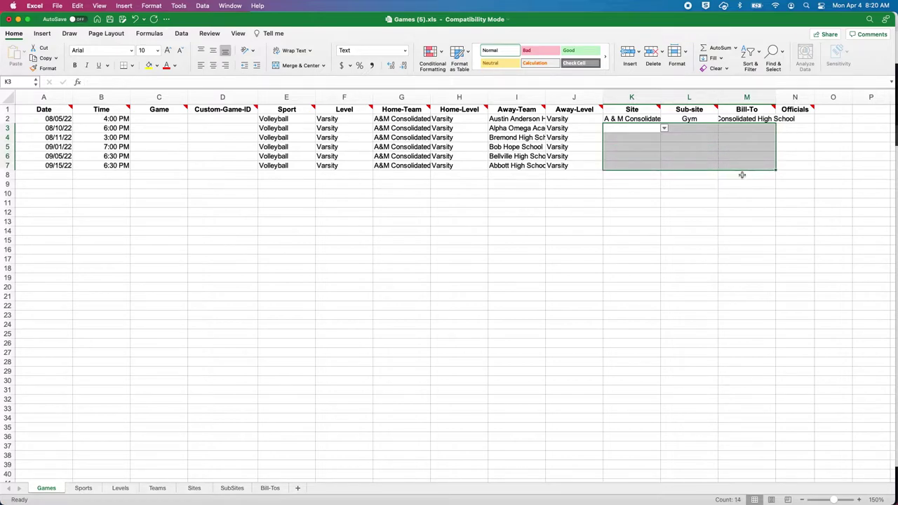
{"action": "left_click_drag", "start_coordinate": [631, 118], "coordinate": [773, 170]}
{"action": "left_click", "coordinate": [565, 192]}
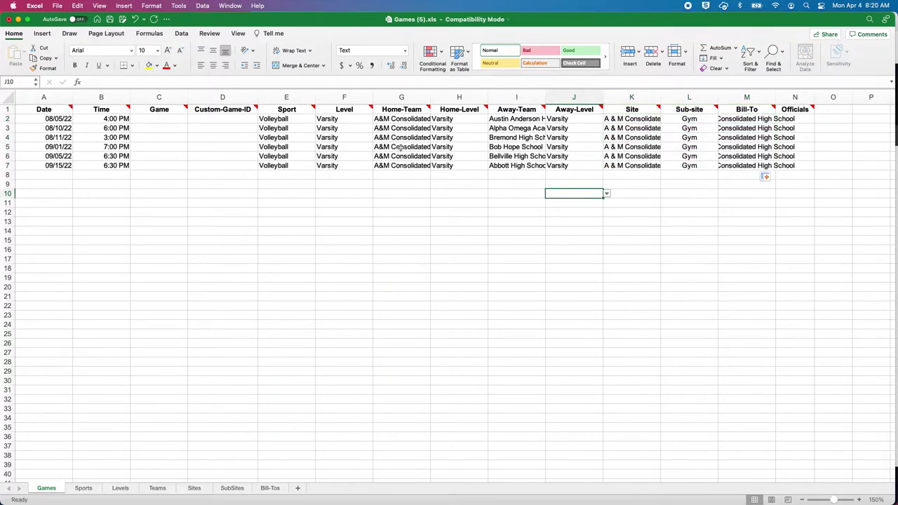
Review the first game's sub-site choices without changing them.
{"action": "left_click", "coordinate": [704, 119]}
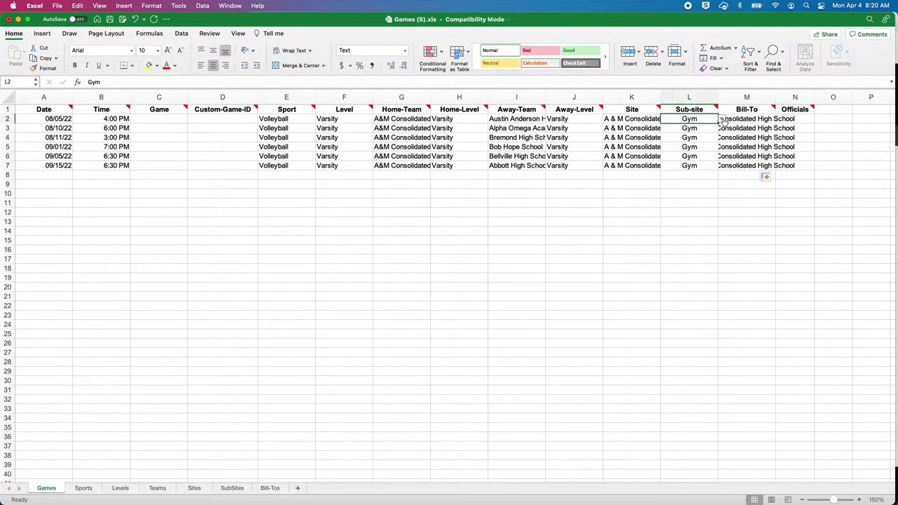
{"action": "left_click", "coordinate": [722, 120]}
{"action": "scroll", "coordinate": [711, 174], "scroll_direction": "down", "scroll_amount": 10}
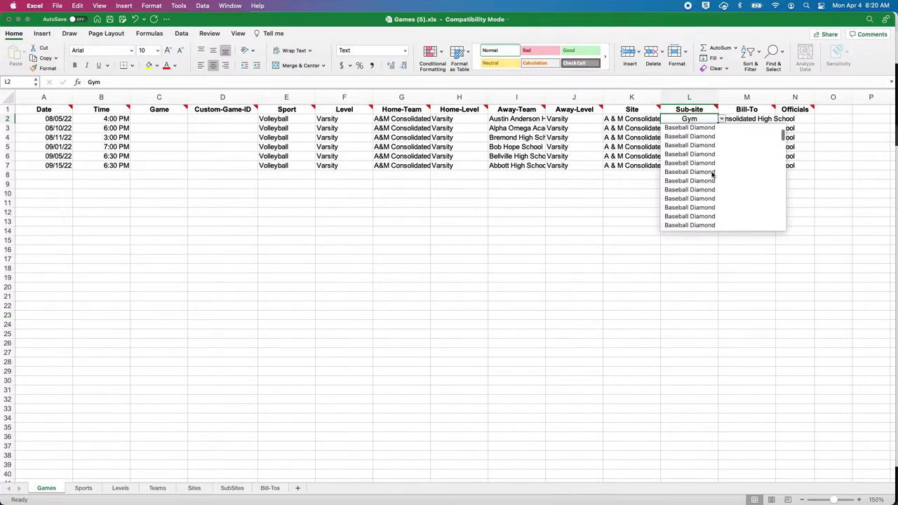
{"action": "scroll", "coordinate": [711, 174], "scroll_direction": "down", "scroll_amount": 10}
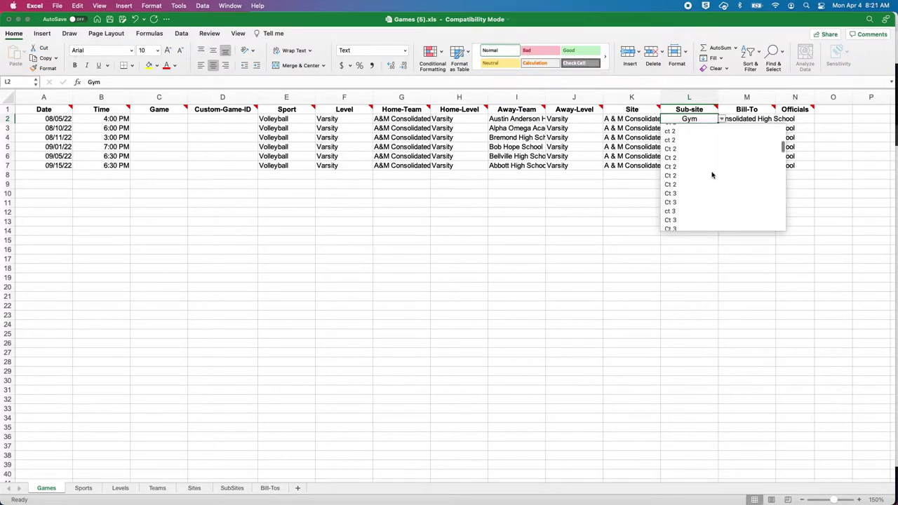
{"action": "key", "text": "Escape"}
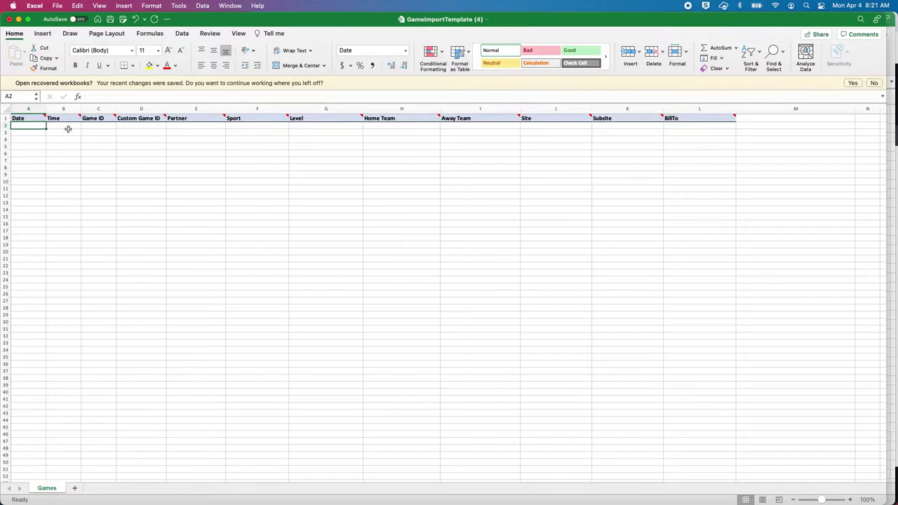
{"action": "left_click_drag", "start_coordinate": [32, 118], "coordinate": [701, 117]}
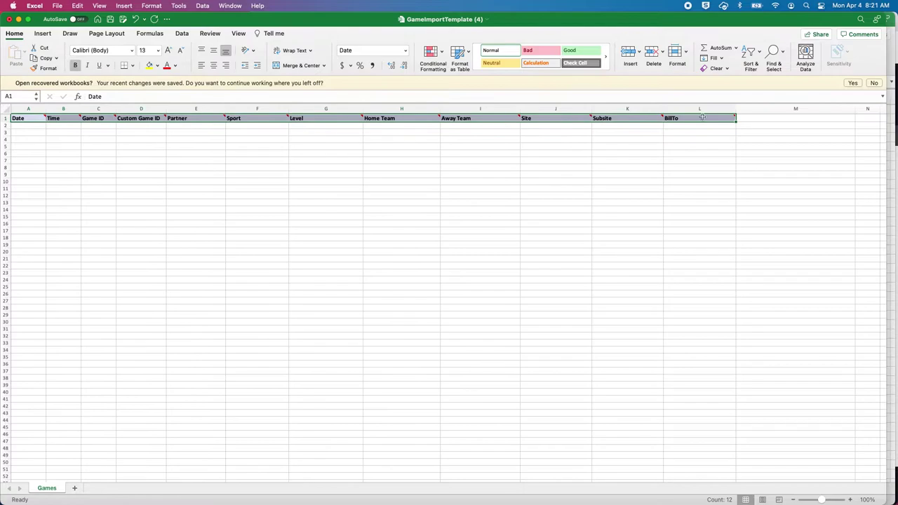
{"action": "left_click_drag", "start_coordinate": [378, 18], "coordinate": [371, 175]}
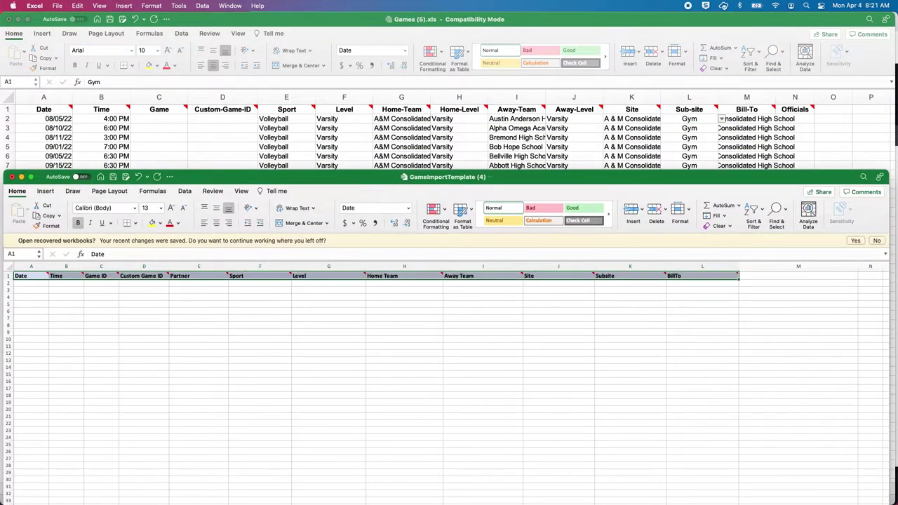
{"action": "left_click", "coordinate": [207, 269]}
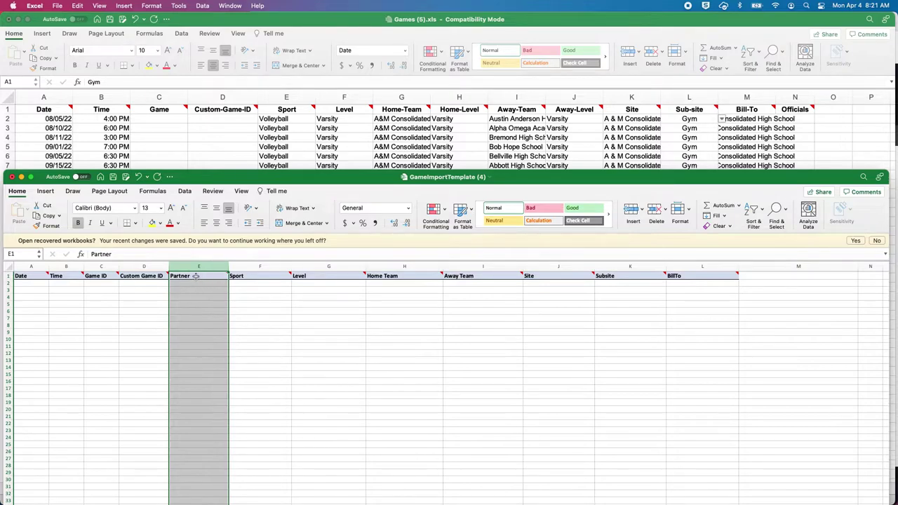
{"action": "left_click_drag", "start_coordinate": [196, 275], "coordinate": [122, 118]}
{"action": "double_click", "coordinate": [376, 178]}
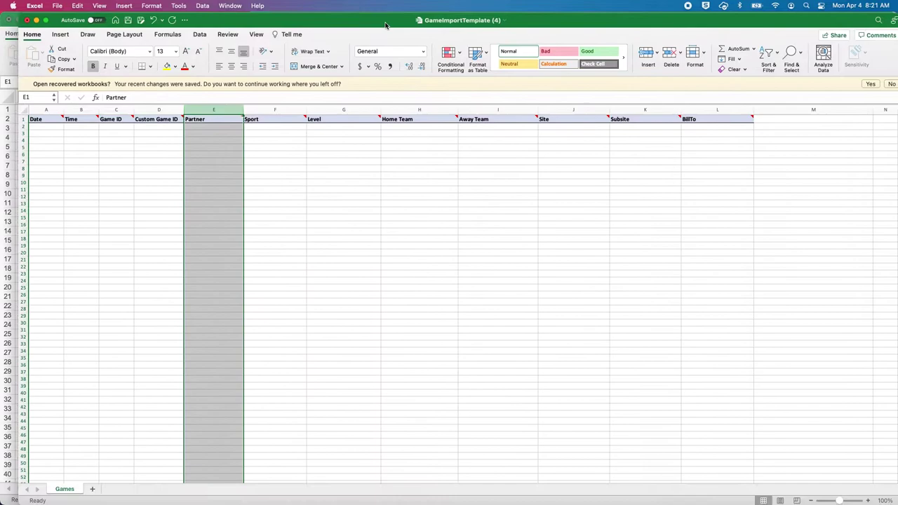
{"action": "left_click", "coordinate": [307, 216]}
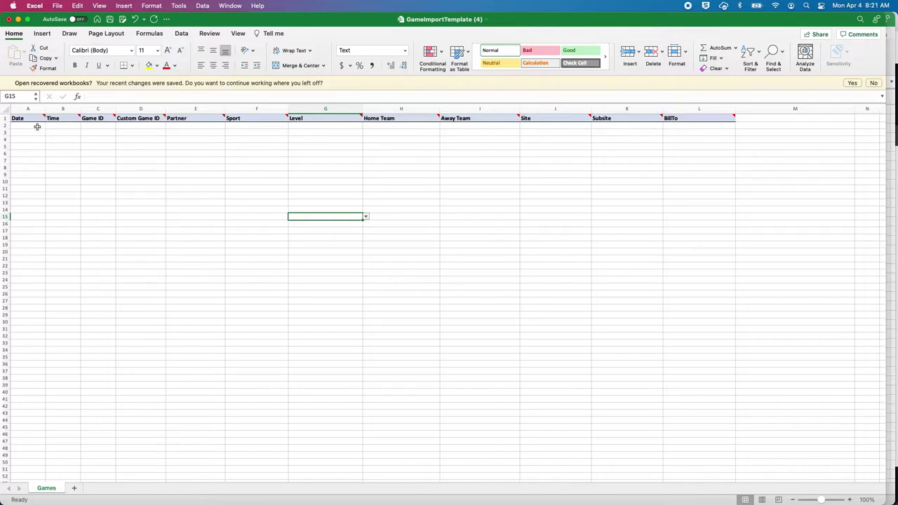
{"action": "mouse_move", "coordinate": [35, 118]}
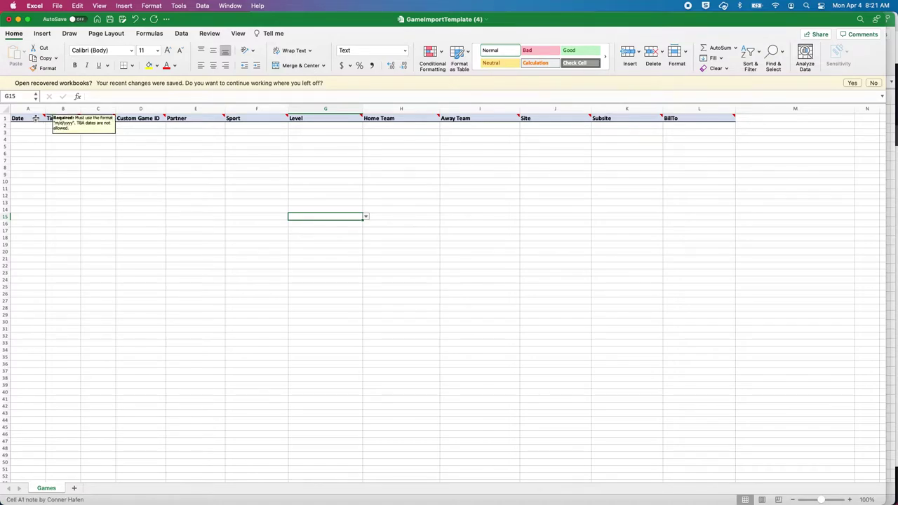
{"action": "mouse_move", "coordinate": [66, 118]}
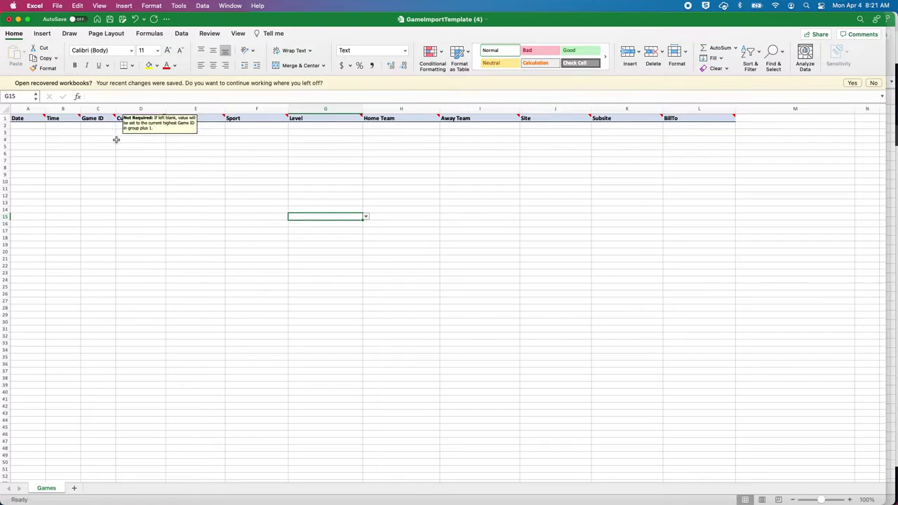
{"action": "mouse_move", "coordinate": [155, 119]}
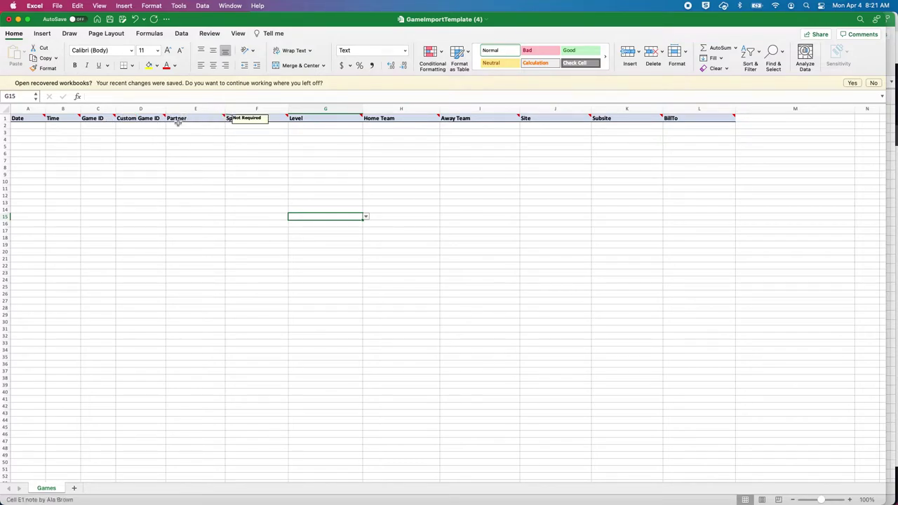
{"action": "mouse_move", "coordinate": [269, 119]}
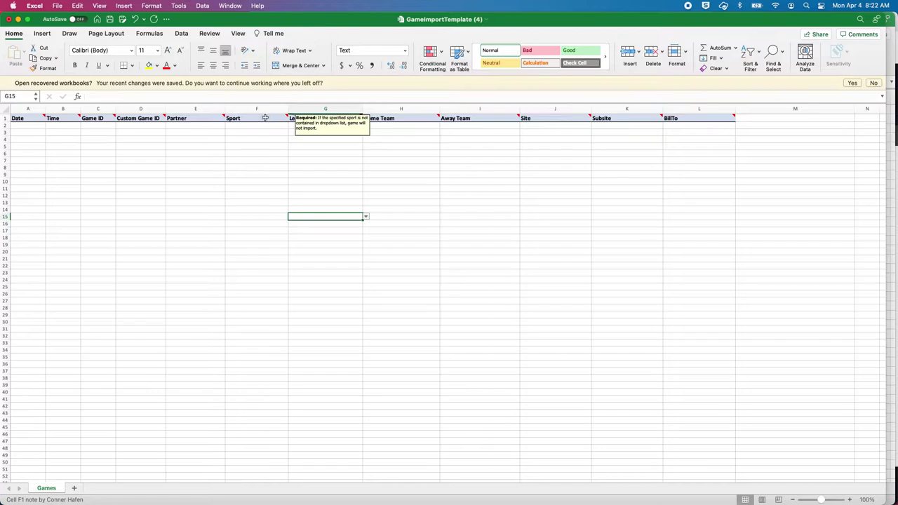
{"action": "mouse_move", "coordinate": [299, 119]}
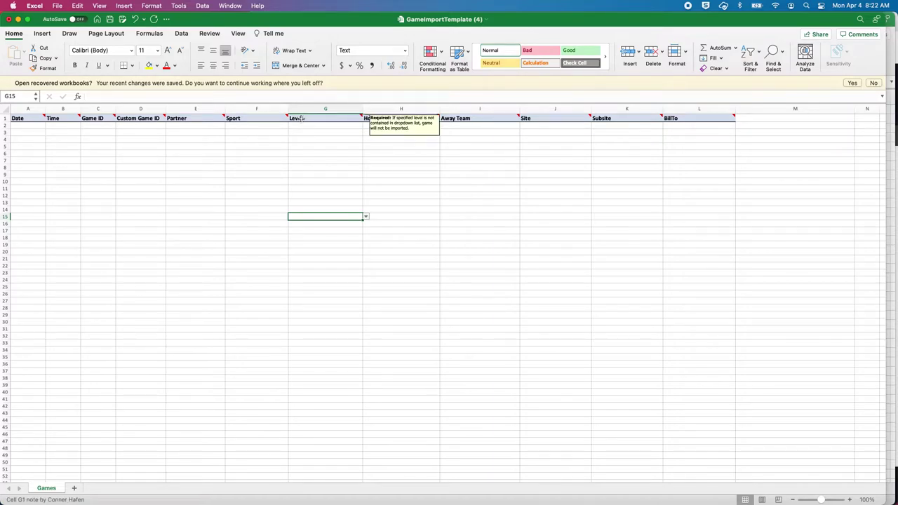
{"action": "left_click", "coordinate": [367, 175]}
{"action": "left_click", "coordinate": [33, 126]}
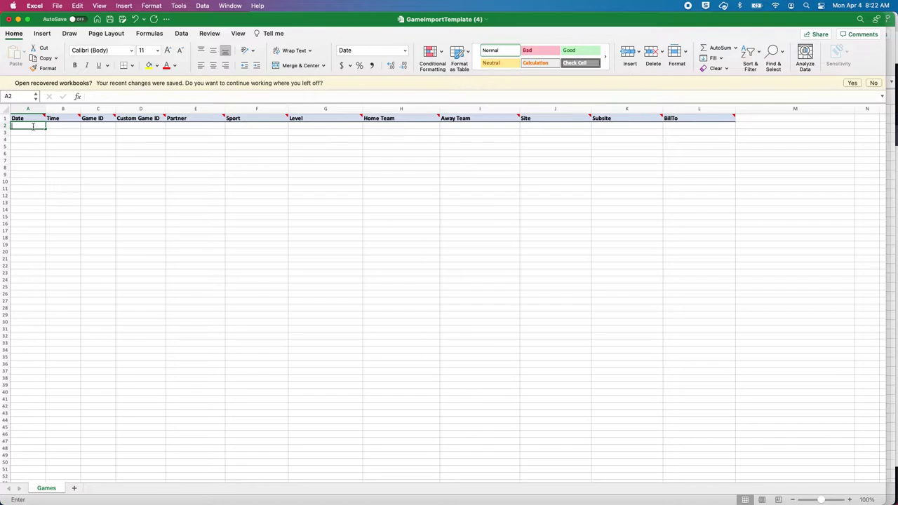
Enter dates 8/1, 8/15/22 and 9/1/22 in A2 through A4.
{"action": "type", "text": "8/1"}
{"action": "key", "text": "Return"}
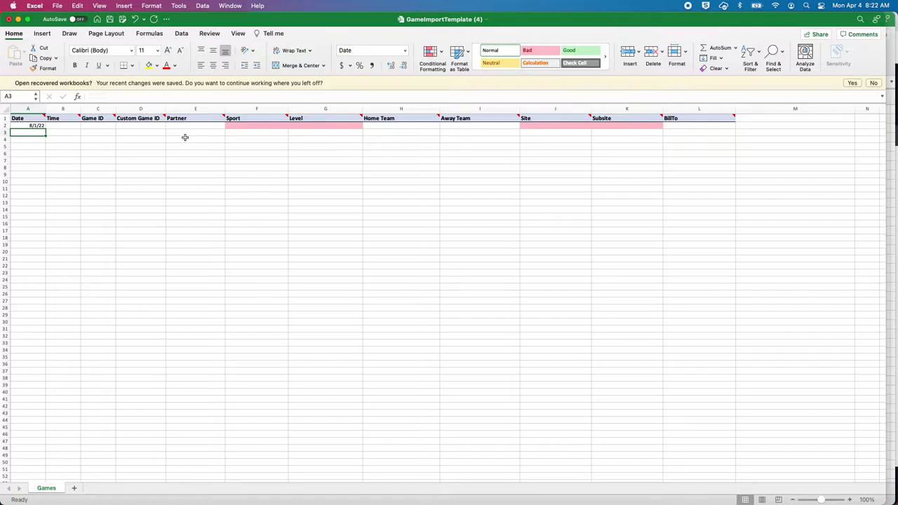
{"action": "type", "text": "8/15/22"}
{"action": "key", "text": "Return"}
{"action": "type", "text": "/"}
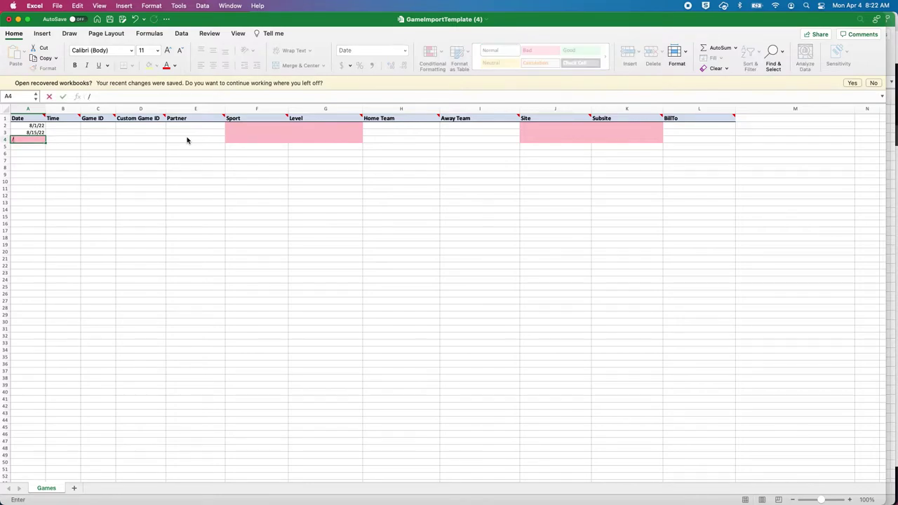
{"action": "type", "text": "9/1/22"}
{"action": "key", "text": "Return"}
{"action": "key", "text": "Right"}
{"action": "key", "text": "Up"}
{"action": "key", "text": "Up"}
{"action": "key", "text": "Up"}
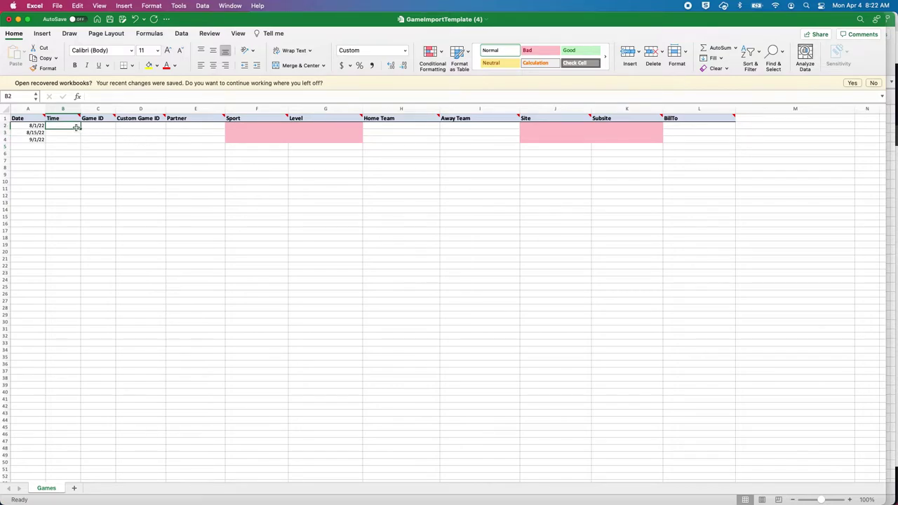
Enter start times 18:00, 17:00 and 16:00 in B2 through B4.
{"action": "left_click_drag", "start_coordinate": [73, 126], "coordinate": [74, 140]}
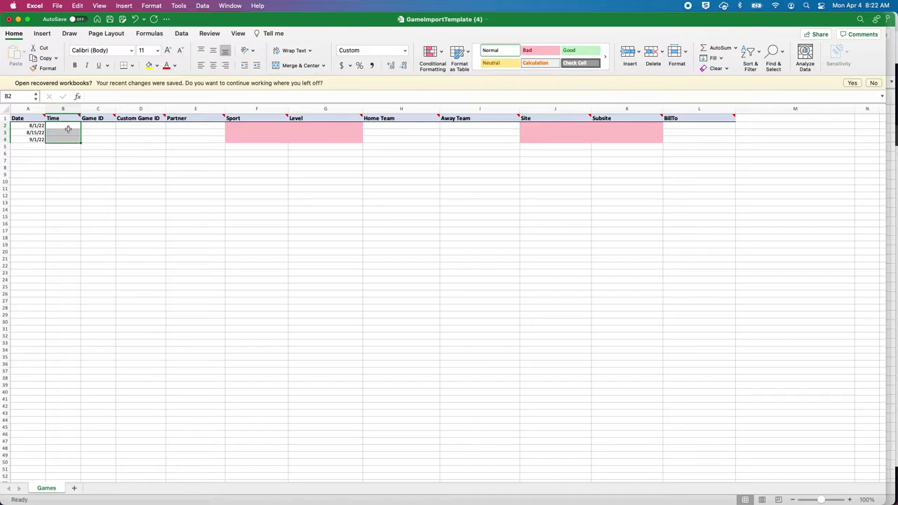
{"action": "type", "text": "18:"}
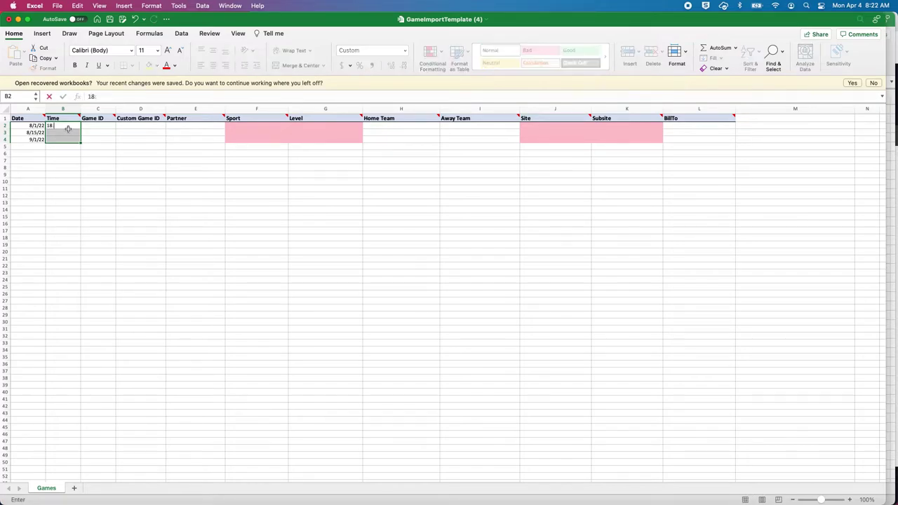
{"action": "type", "text": "00"}
{"action": "key", "text": "Return"}
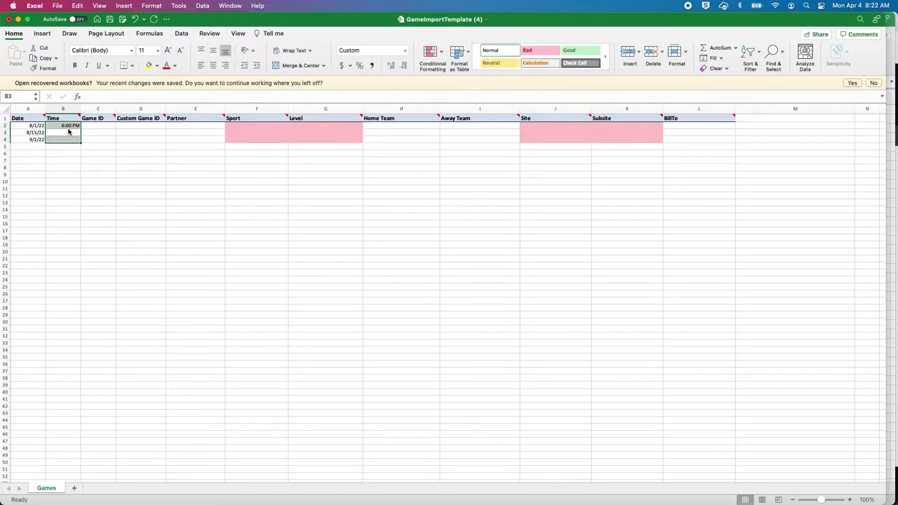
{"action": "left_click", "coordinate": [67, 133]}
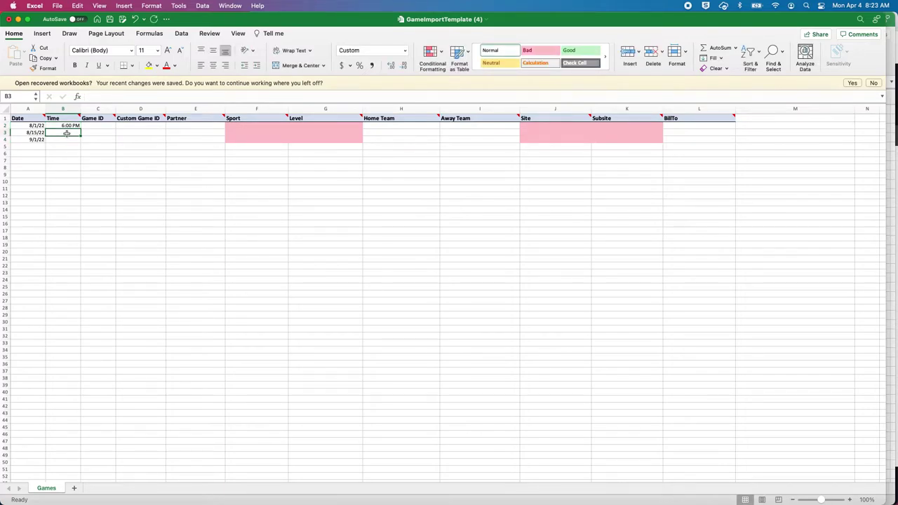
{"action": "type", "text": "17:00"}
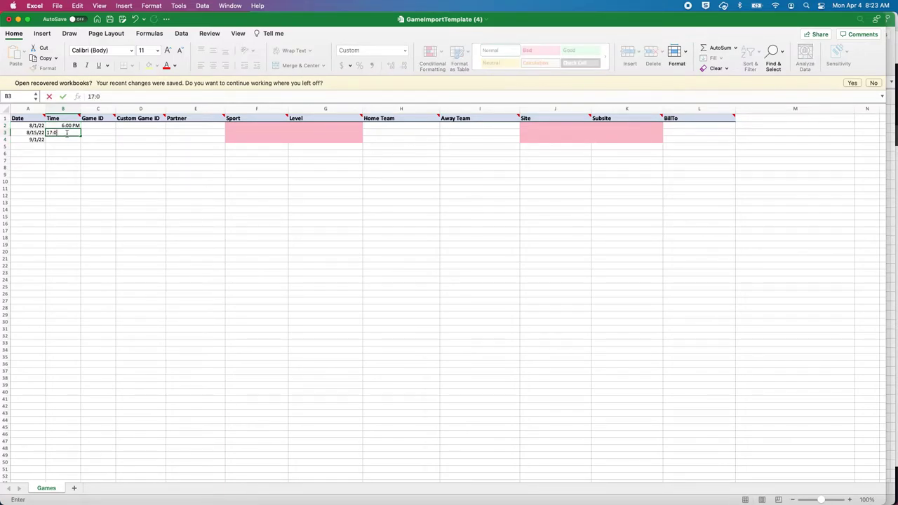
{"action": "key", "text": "Return"}
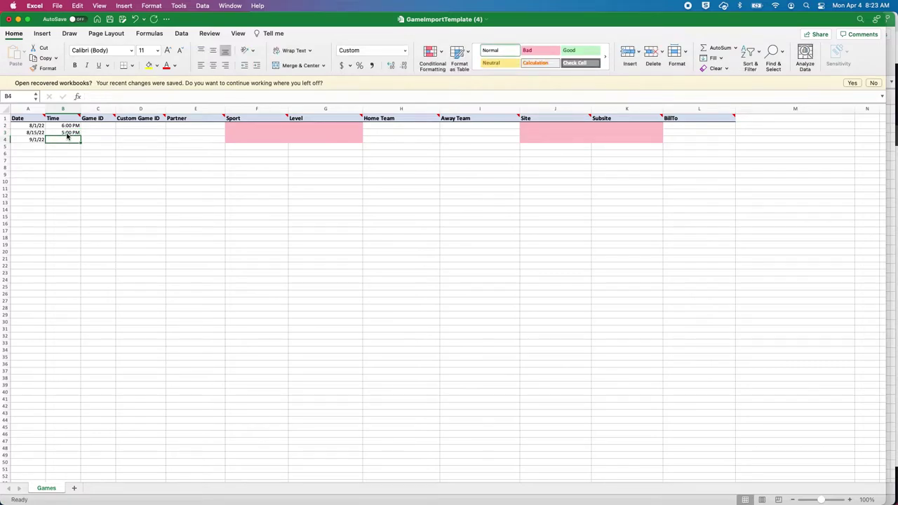
{"action": "type", "text": "16:00"}
{"action": "key", "text": "Return"}
{"action": "key", "text": "Right"}
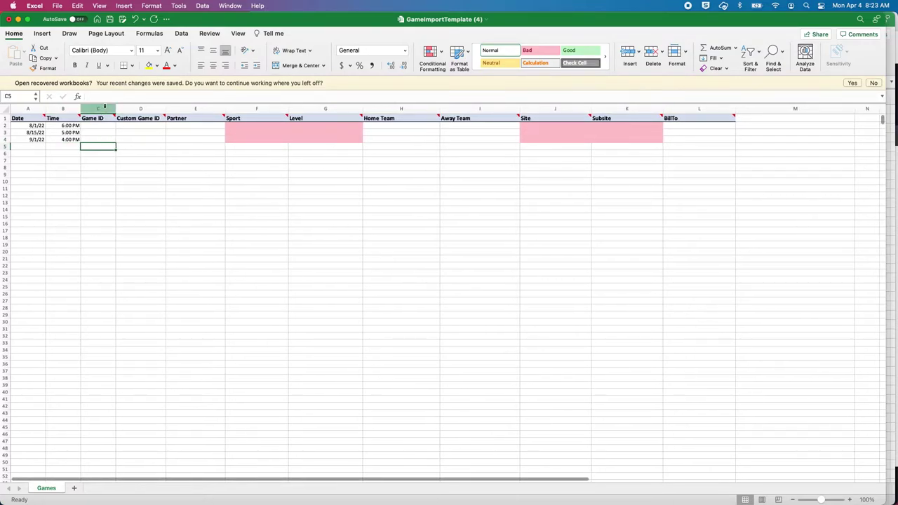
Pick Volleyball for the first game's sport and fill it down to the third game.
{"action": "left_click", "coordinate": [98, 108]}
{"action": "left_click", "coordinate": [137, 109]}
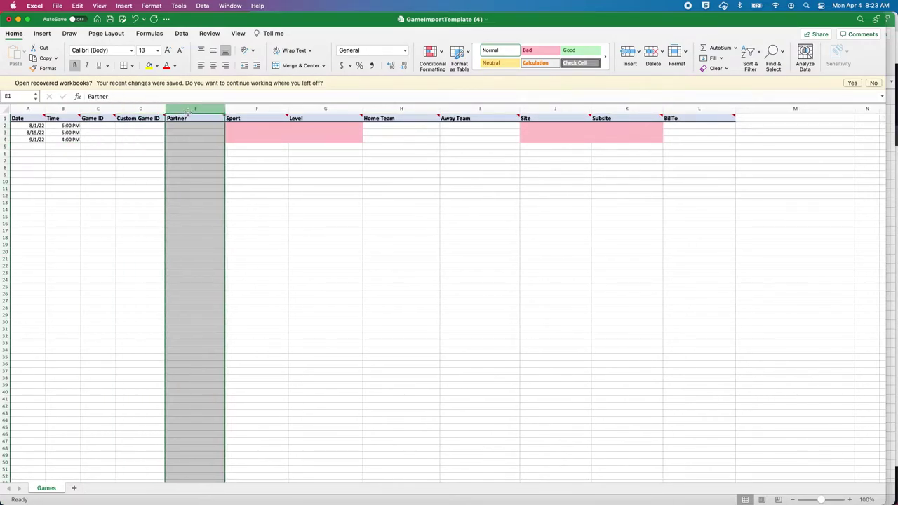
{"action": "left_click", "coordinate": [255, 132]}
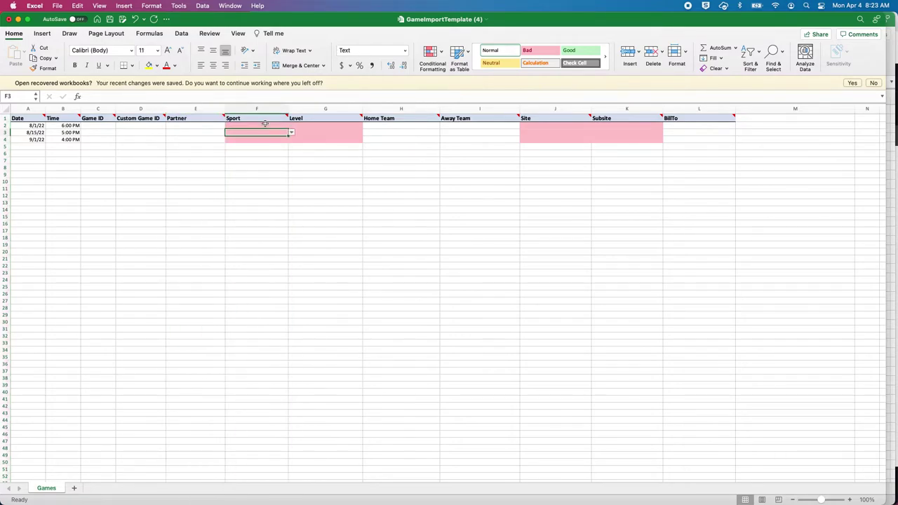
{"action": "left_click", "coordinate": [264, 123]}
{"action": "left_click", "coordinate": [292, 126]}
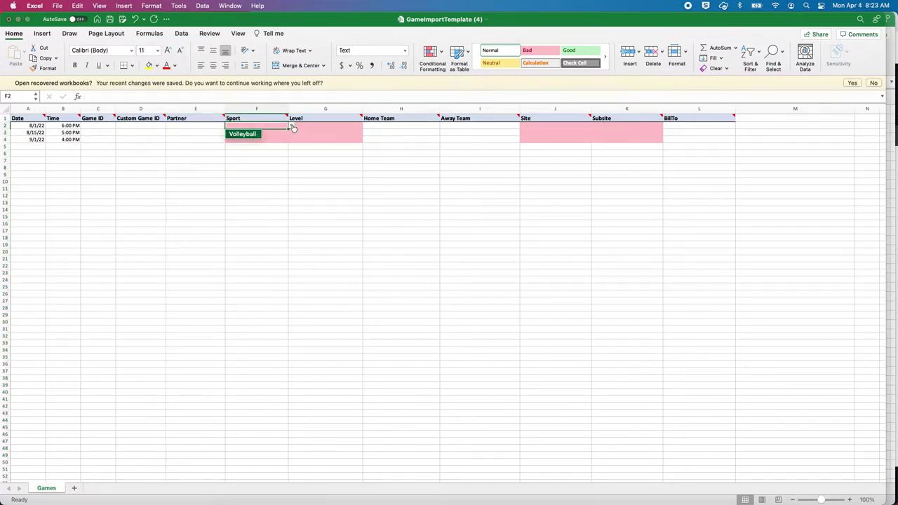
{"action": "left_click", "coordinate": [253, 136]}
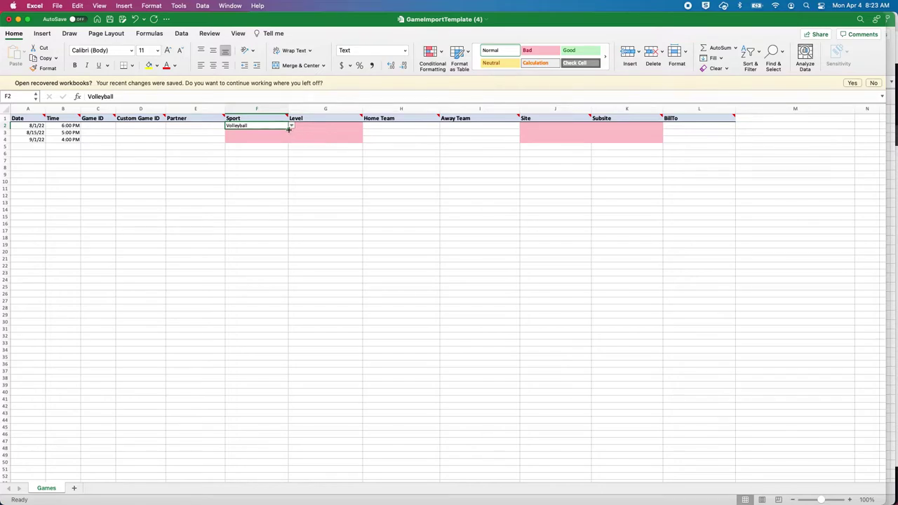
{"action": "left_click_drag", "start_coordinate": [289, 128], "coordinate": [273, 151]}
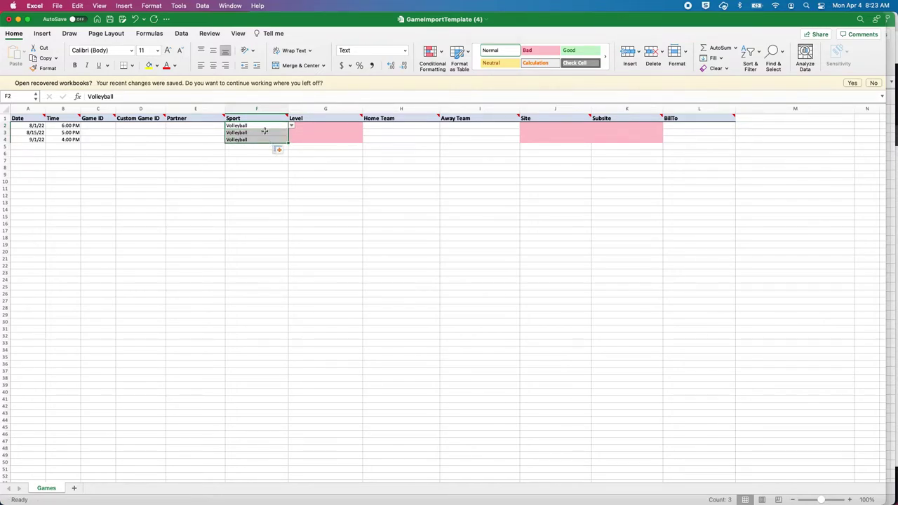
{"action": "left_click", "coordinate": [291, 127]}
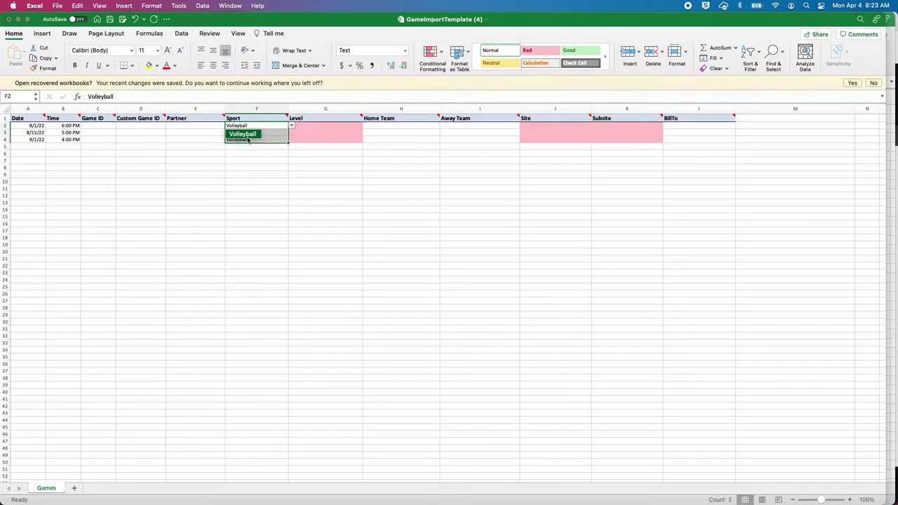
{"action": "left_click", "coordinate": [263, 166]}
{"action": "left_click", "coordinate": [264, 167]}
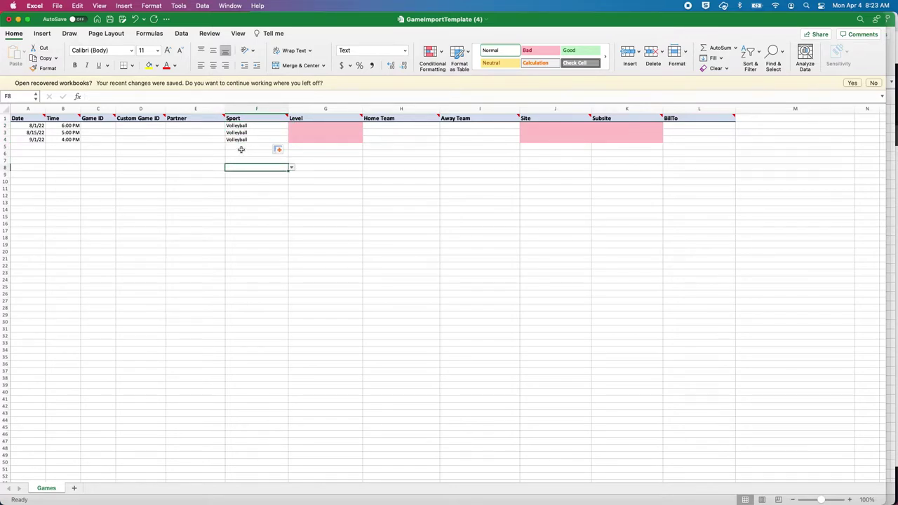
{"action": "left_click", "coordinate": [346, 125]}
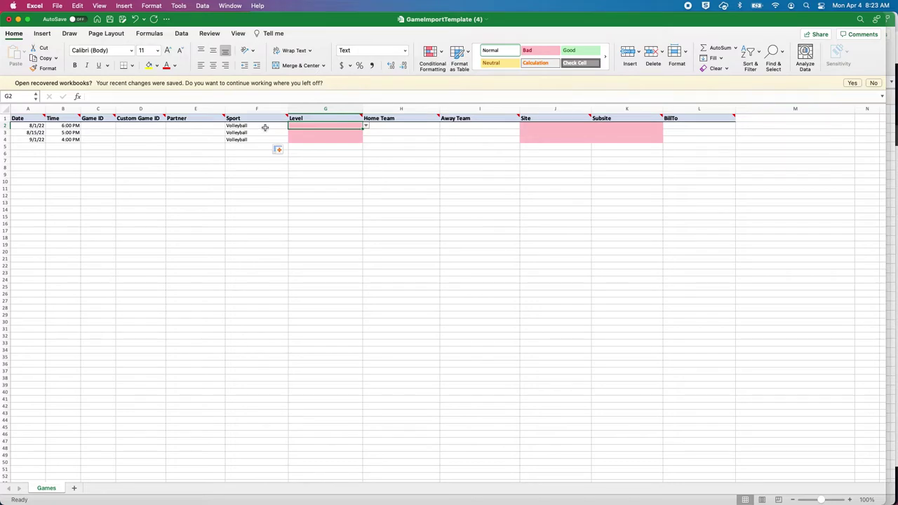
Enter 8/1 as the second game's date in A3.
{"action": "left_click_drag", "start_coordinate": [627, 108], "coordinate": [559, 143]}
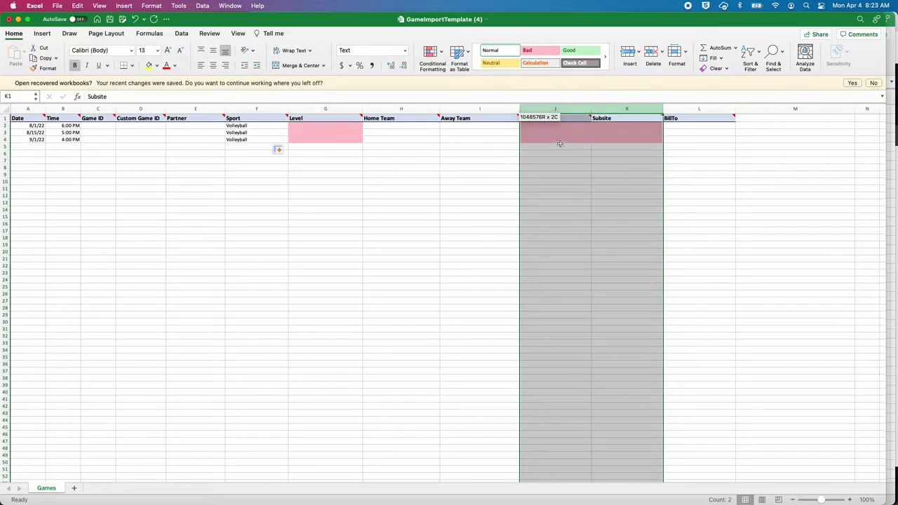
{"action": "left_click", "coordinate": [556, 202]}
{"action": "left_click", "coordinate": [349, 128]}
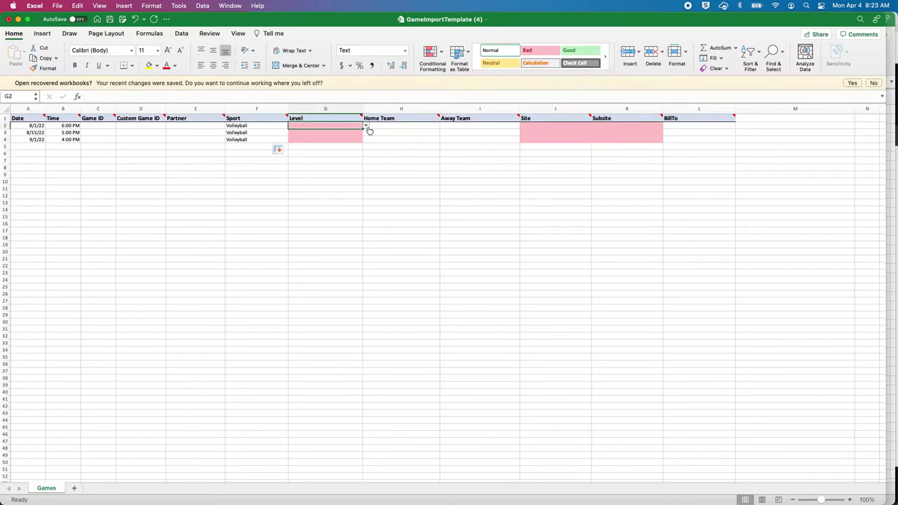
{"action": "left_click", "coordinate": [366, 126]}
{"action": "scroll", "coordinate": [356, 192], "scroll_direction": "down", "scroll_amount": 5}
{"action": "scroll", "coordinate": [357, 191], "scroll_direction": "down", "scroll_amount": 6}
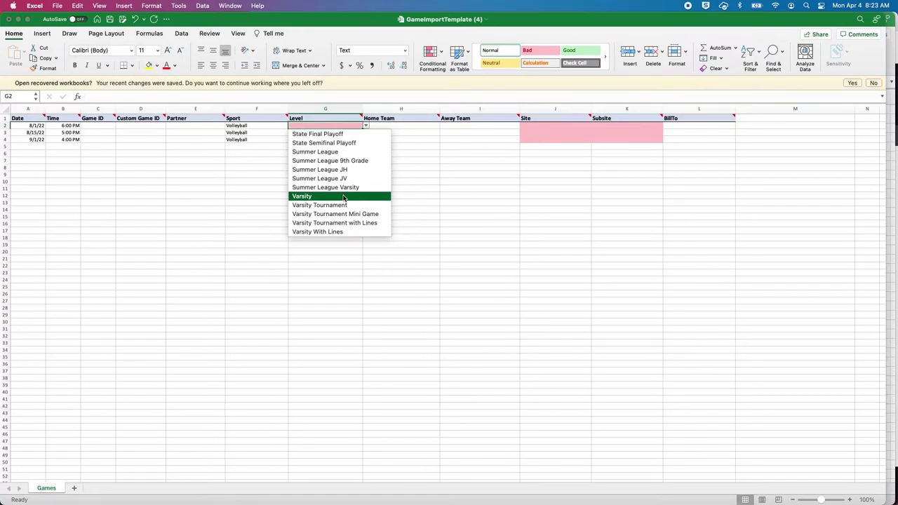
{"action": "left_click", "coordinate": [82, 148]}
{"action": "left_click", "coordinate": [33, 132]}
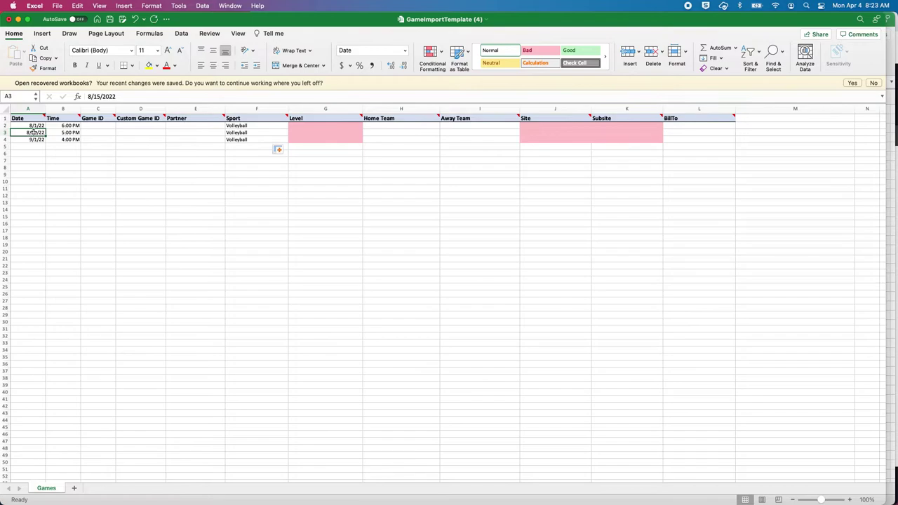
{"action": "type", "text": "8"}
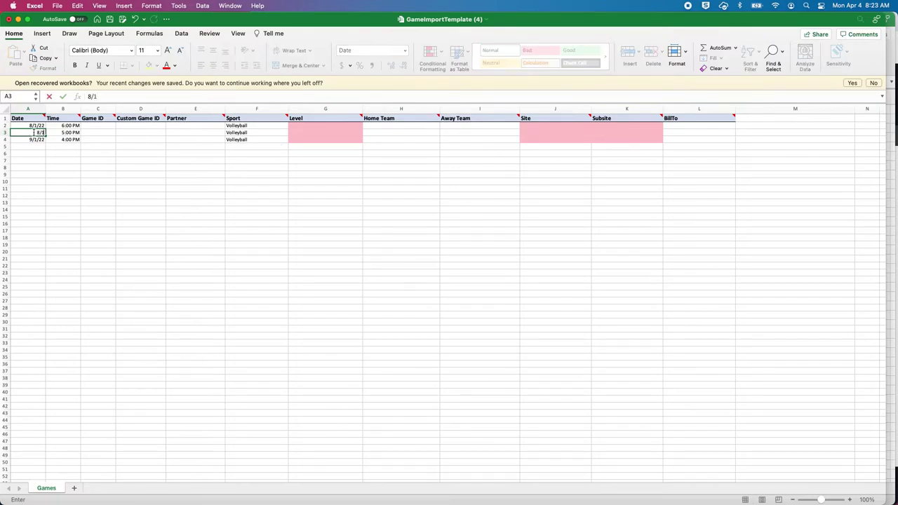
{"action": "type", "text": "/1"}
{"action": "key", "text": "Return"}
{"action": "key", "text": "Return"}
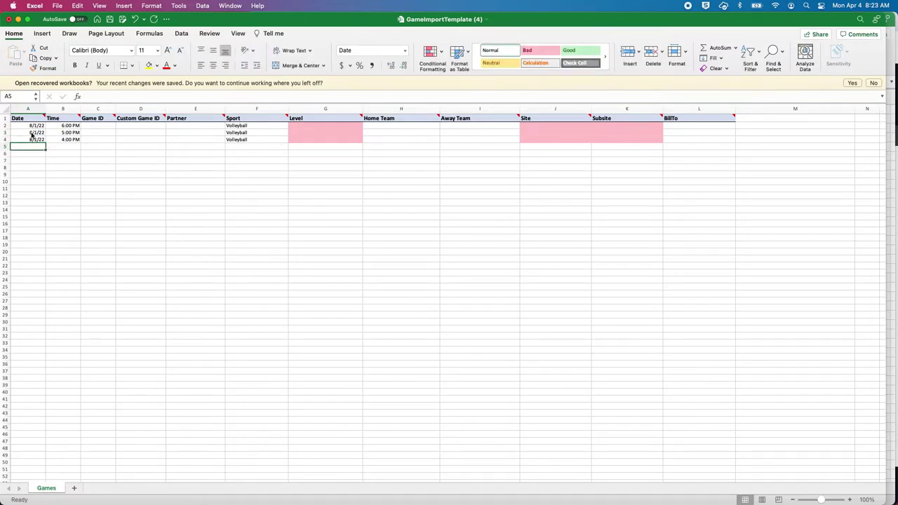
Set the Level to Varsity for row 2 and JV for row 3.
{"action": "left_click", "coordinate": [343, 124]}
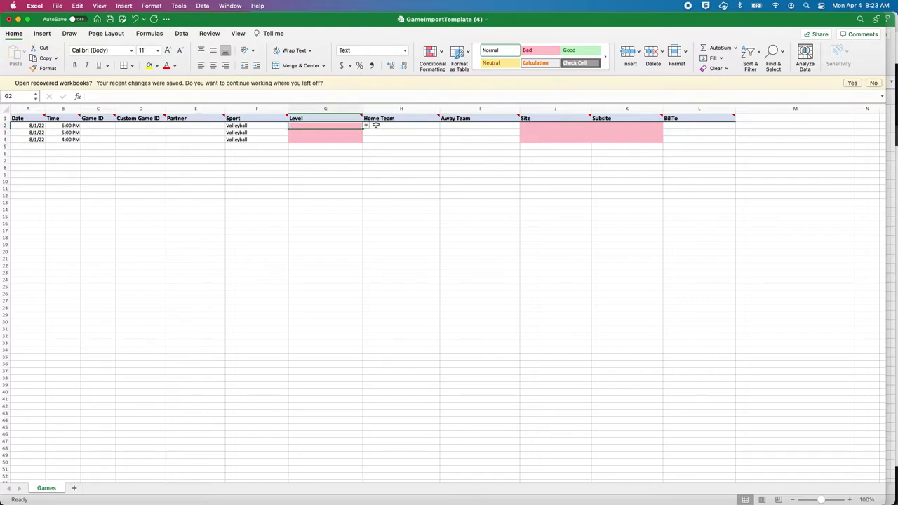
{"action": "left_click", "coordinate": [365, 126]}
{"action": "scroll", "coordinate": [354, 162], "scroll_direction": "down", "scroll_amount": 5}
{"action": "scroll", "coordinate": [353, 162], "scroll_direction": "down", "scroll_amount": 3}
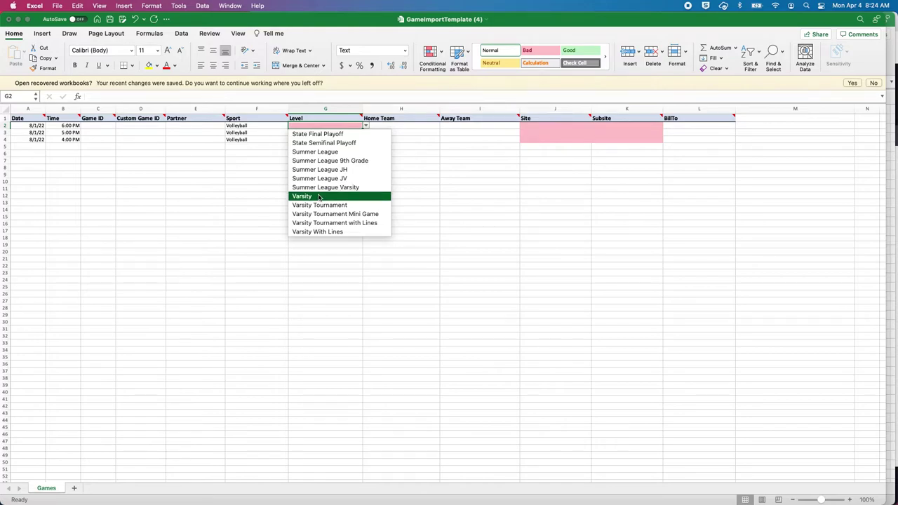
{"action": "left_click", "coordinate": [318, 197]}
{"action": "left_click", "coordinate": [354, 133]}
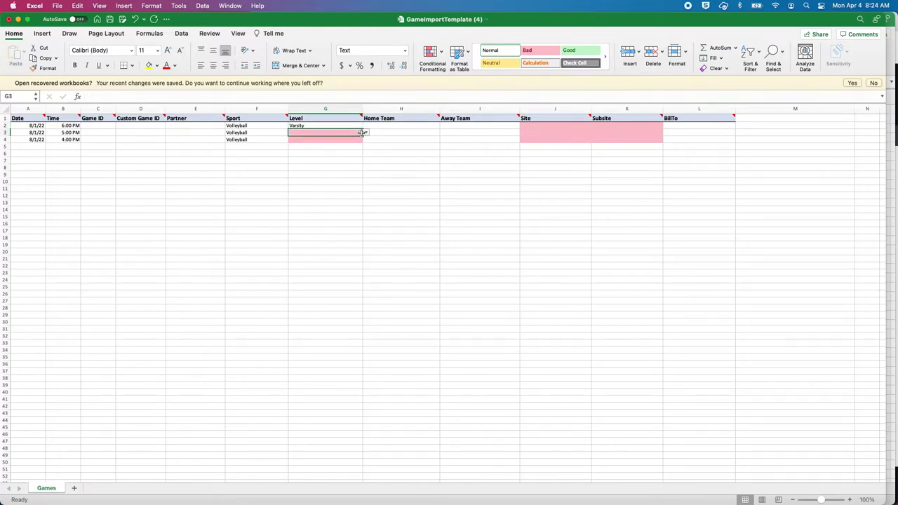
{"action": "left_click", "coordinate": [366, 133]}
{"action": "scroll", "coordinate": [332, 198], "scroll_direction": "down", "scroll_amount": 5}
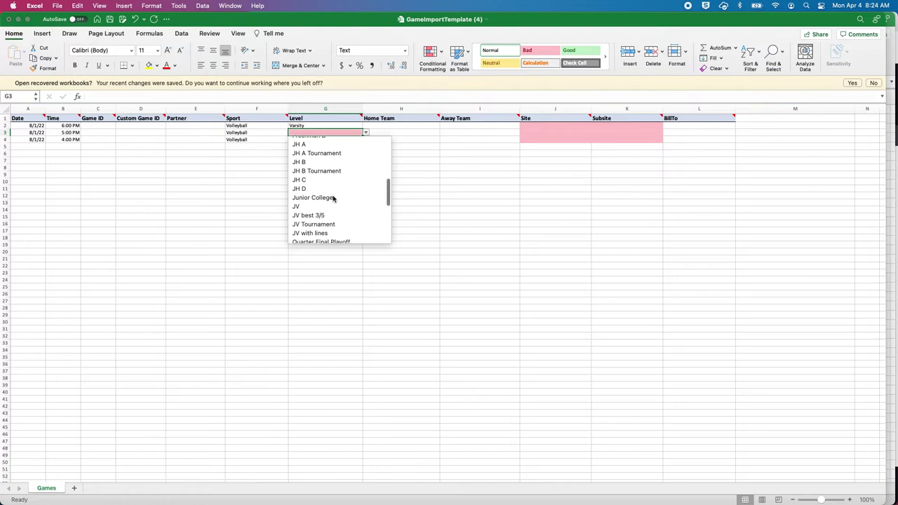
{"action": "left_click", "coordinate": [318, 206]}
Set row 4's level to 9 best 3/5 and select G2:G4.
{"action": "left_click", "coordinate": [350, 139]}
{"action": "left_click", "coordinate": [365, 139]}
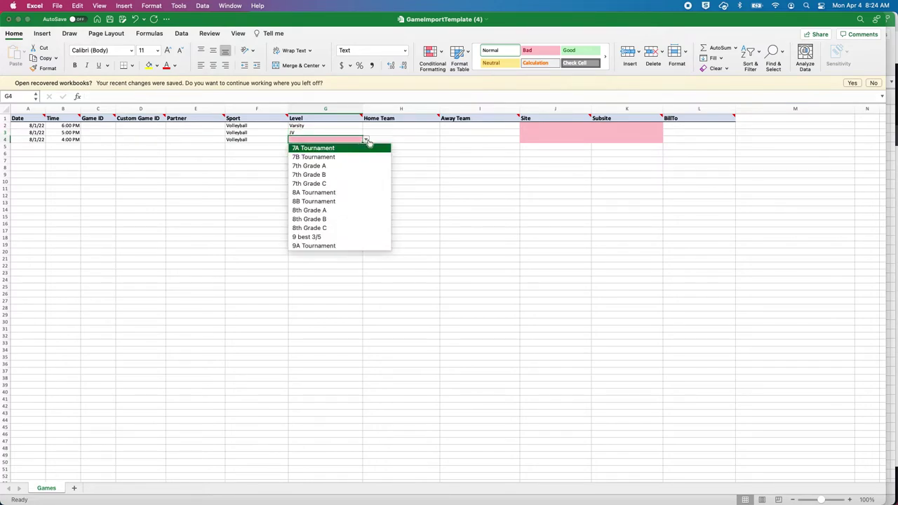
{"action": "scroll", "coordinate": [347, 230], "scroll_direction": "down", "scroll_amount": 3}
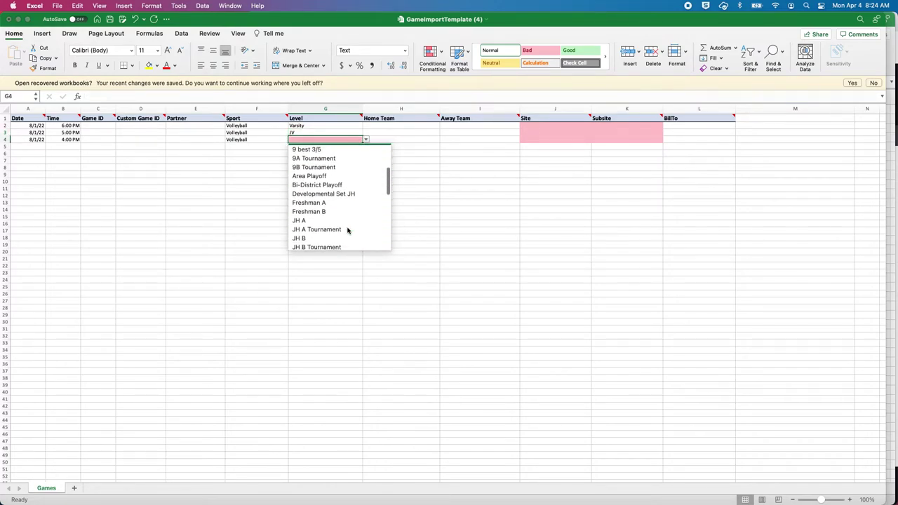
{"action": "left_click", "coordinate": [344, 149]}
{"action": "left_click", "coordinate": [329, 180]}
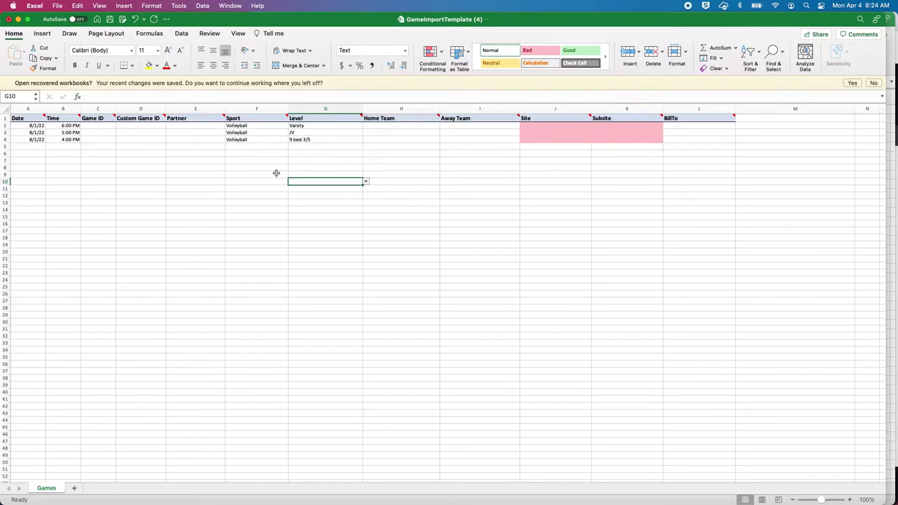
{"action": "left_click_drag", "start_coordinate": [321, 126], "coordinate": [315, 139]}
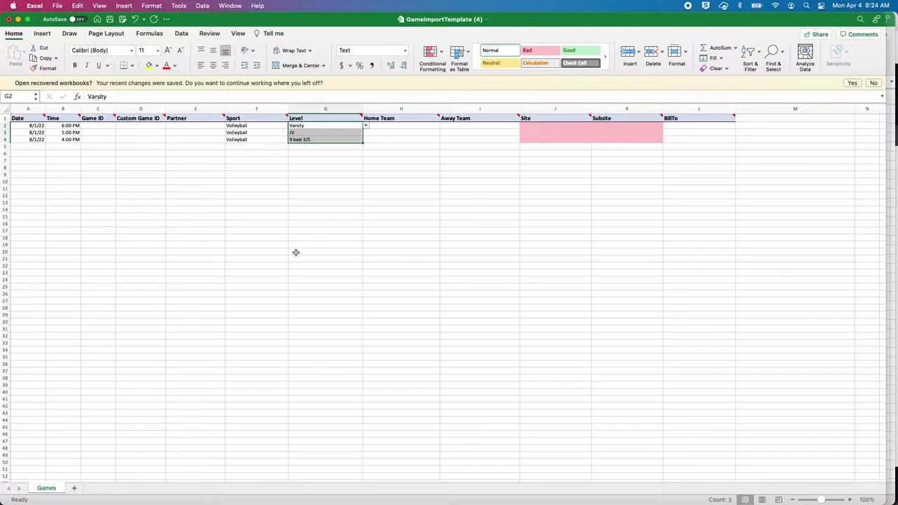
Enter 9/1/22 in A5 and A6 with start times 16:00 and 17:00 in B5 and B6.
{"action": "left_click", "coordinate": [327, 244]}
{"action": "left_click", "coordinate": [32, 145]}
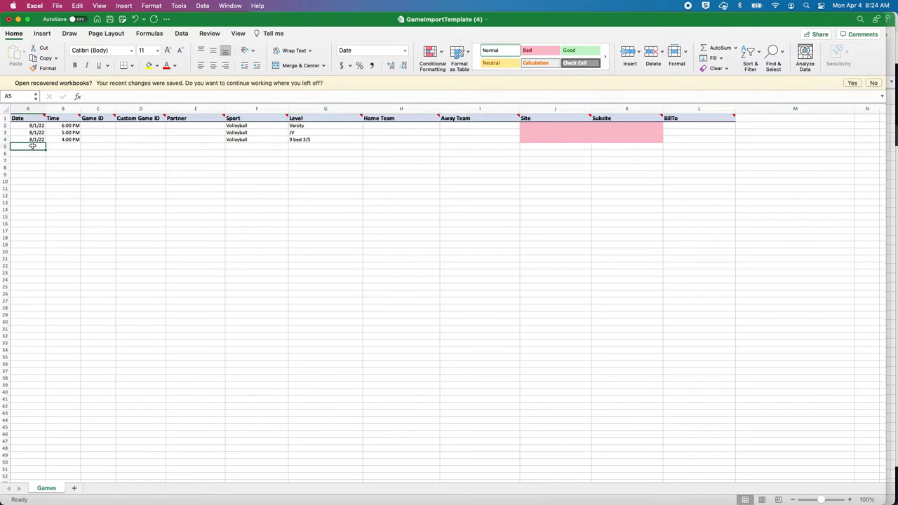
{"action": "type", "text": "9/1/22"}
{"action": "key", "text": "Return"}
{"action": "type", "text": "9"}
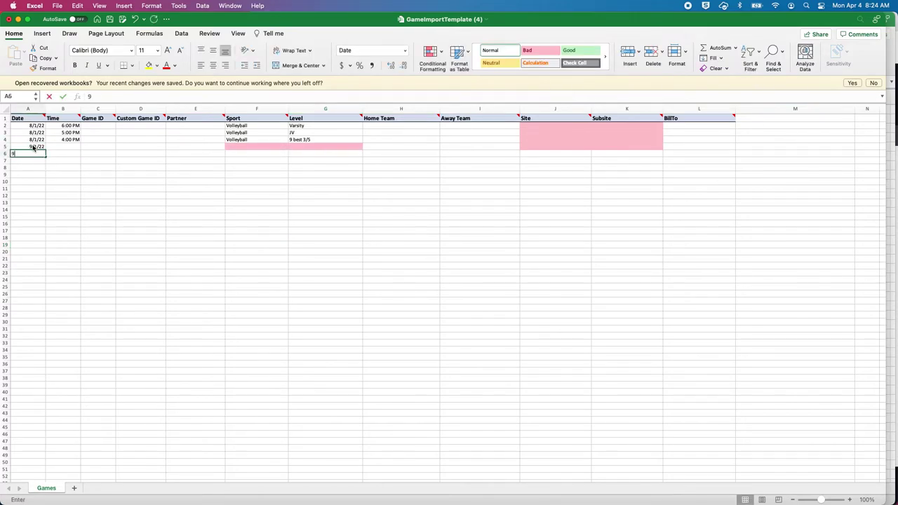
{"action": "type", "text": "/1"}
{"action": "key", "text": "Return"}
{"action": "key", "text": "Right"}
{"action": "key", "text": "Up"}
{"action": "key", "text": "Up"}
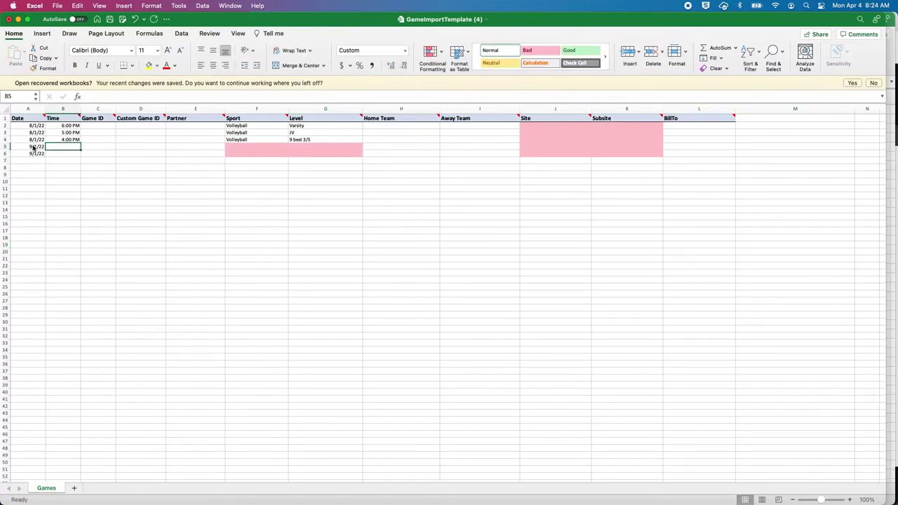
{"action": "type", "text": "16:00"}
{"action": "key", "text": "Return"}
{"action": "type", "text": "17:0"}
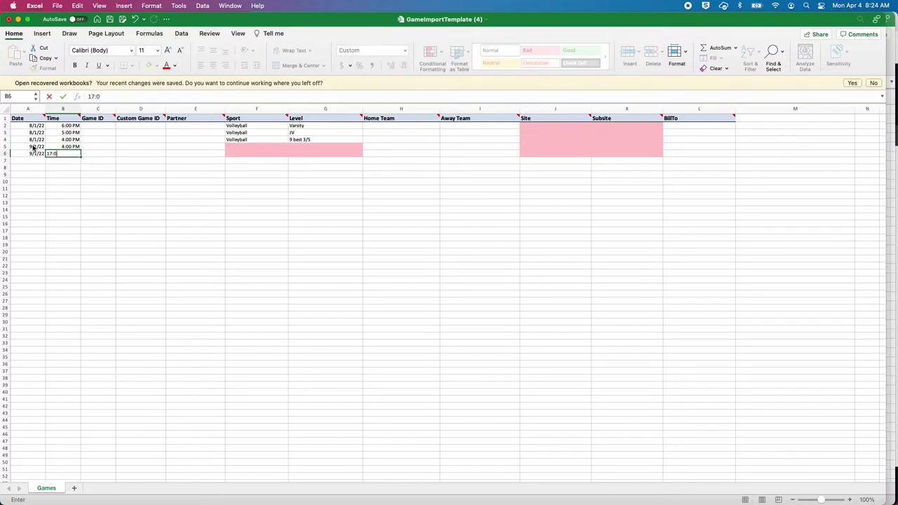
{"action": "type", "text": "0"}
{"action": "key", "text": "Return"}
{"action": "key", "text": "Right"}
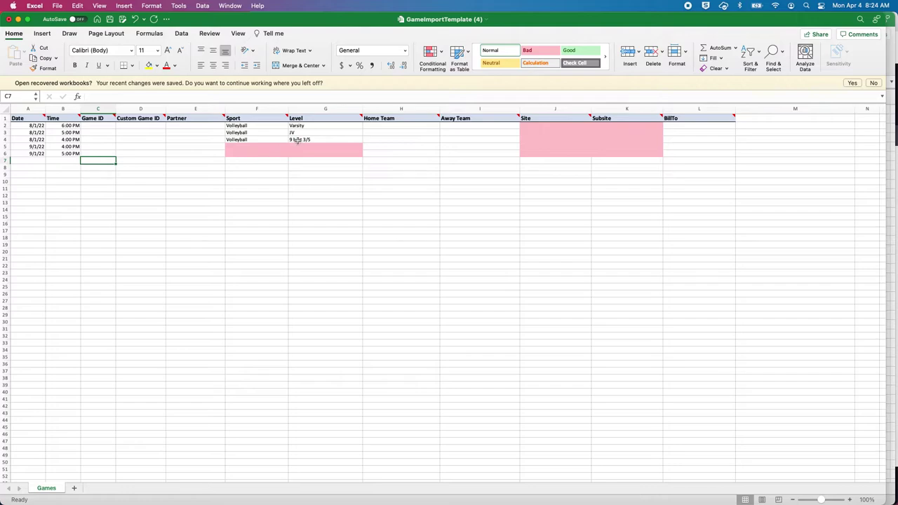
Set the sport for rows 5 and 6 to Volleyball from the Sport dropdowns.
{"action": "left_click", "coordinate": [282, 147]}
{"action": "left_click", "coordinate": [292, 146]}
{"action": "left_click", "coordinate": [260, 155]}
{"action": "left_click", "coordinate": [286, 154]}
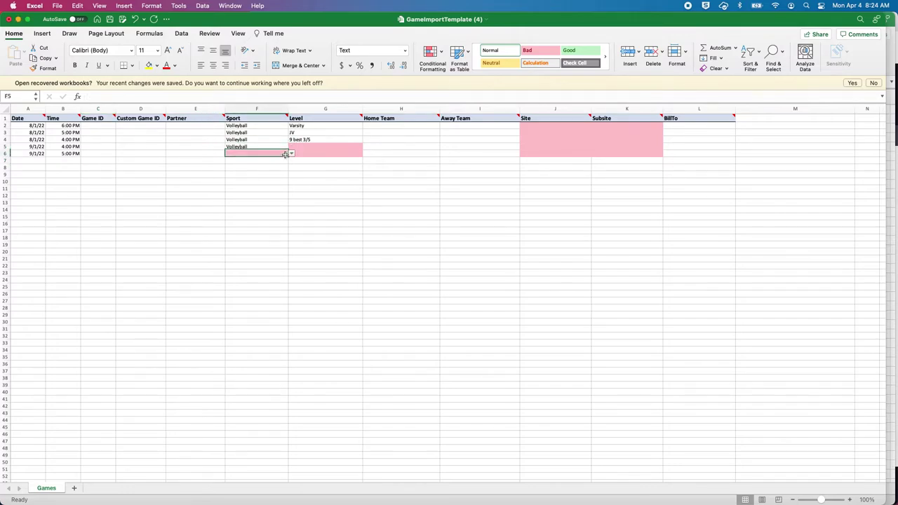
{"action": "left_click", "coordinate": [291, 154]}
{"action": "left_click", "coordinate": [257, 164]}
{"action": "left_click", "coordinate": [286, 149]}
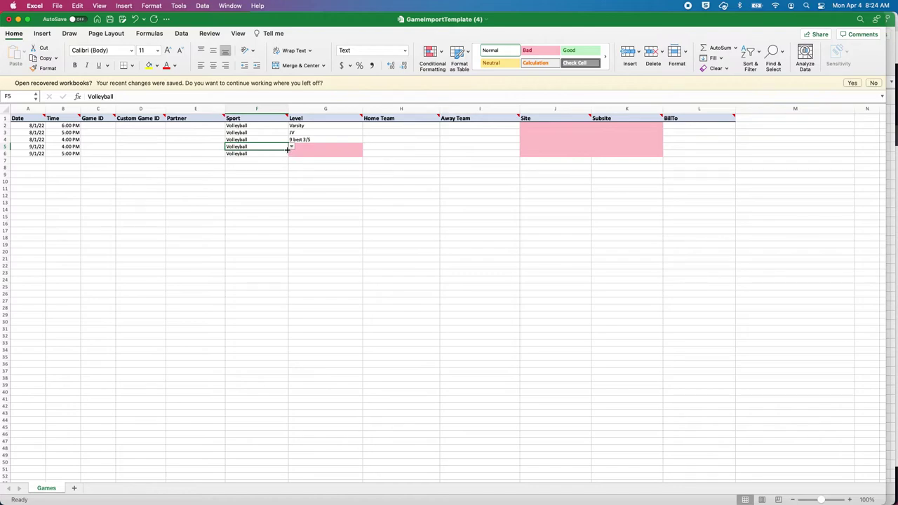
Choose 8th Grade A for G5 and 8th Grade B for G6 from the Level dropdowns.
{"action": "left_click", "coordinate": [339, 146]}
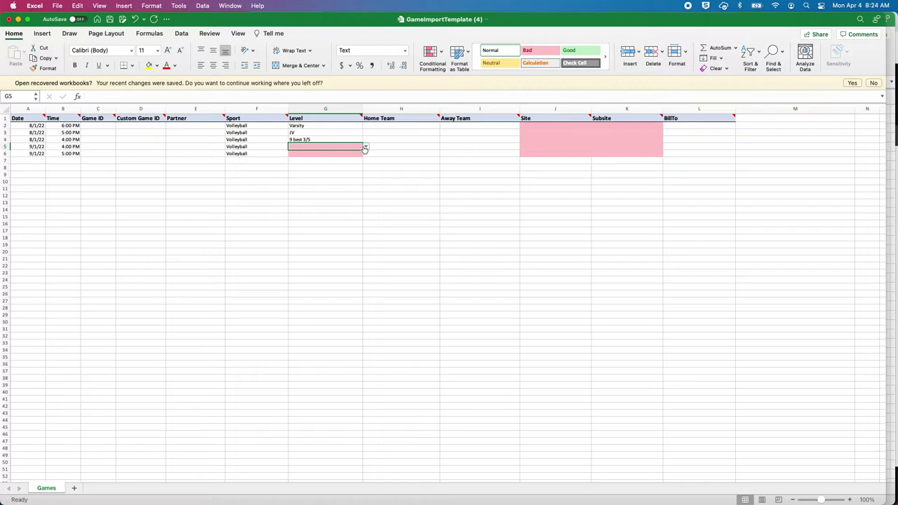
{"action": "left_click", "coordinate": [365, 147]}
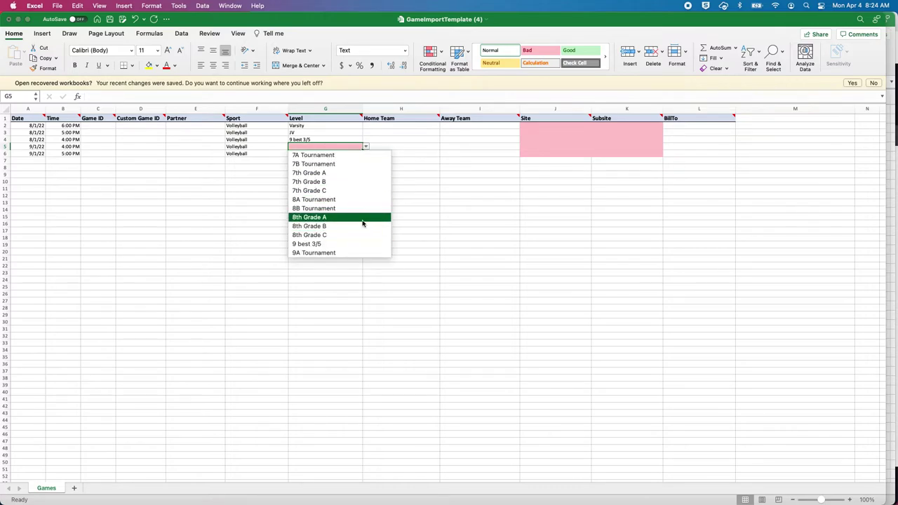
{"action": "left_click", "coordinate": [363, 223]}
{"action": "left_click", "coordinate": [363, 155]}
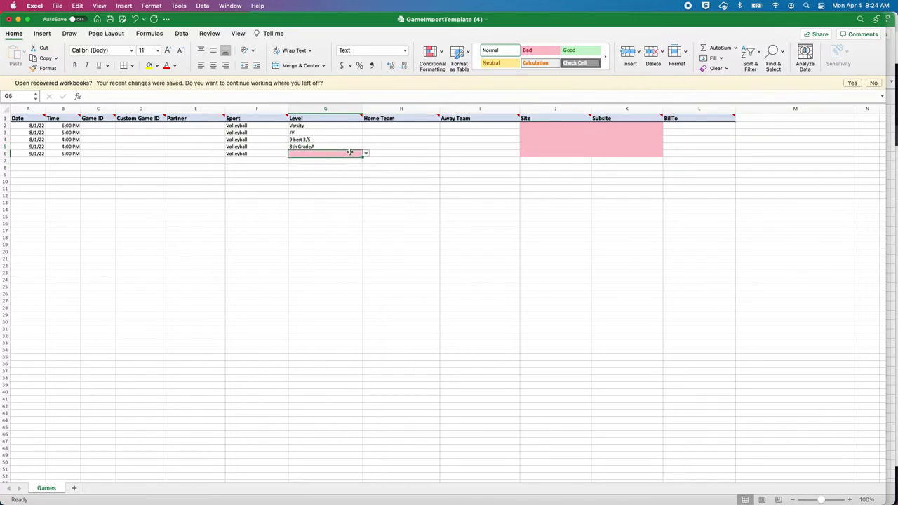
{"action": "left_click", "coordinate": [365, 155]}
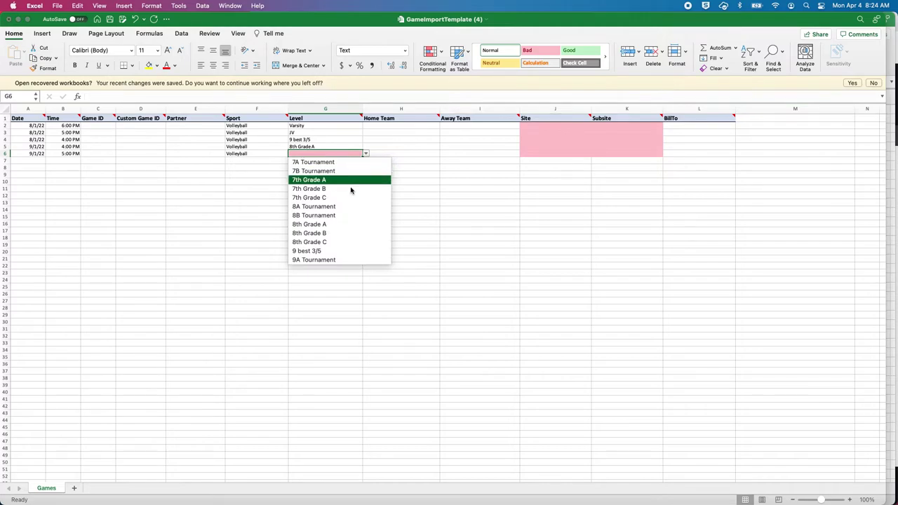
{"action": "left_click", "coordinate": [351, 223]}
{"action": "left_click", "coordinate": [445, 210]}
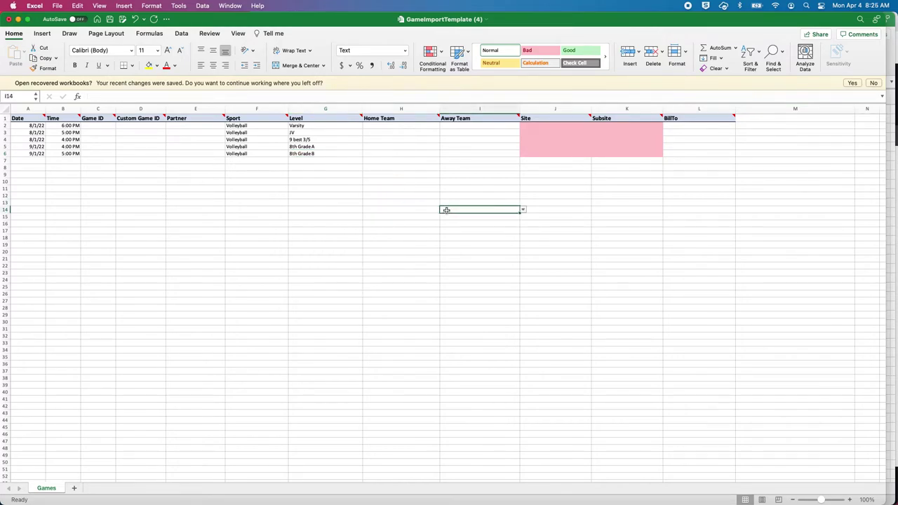
{"action": "left_click", "coordinate": [419, 126]}
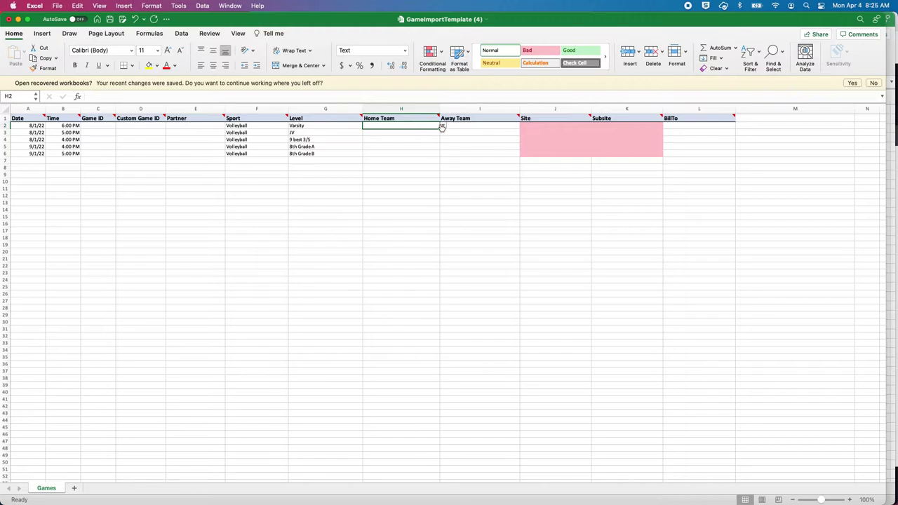
{"action": "left_click", "coordinate": [343, 108]}
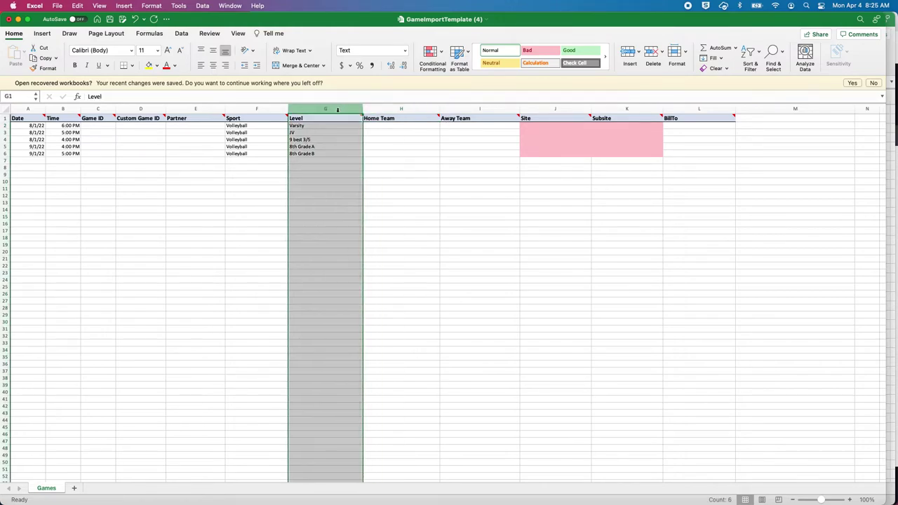
{"action": "left_click", "coordinate": [385, 126]}
Set H2's home team to A&M Consolidated High School and fill it down to rows 3 and 4.
{"action": "left_click_drag", "start_coordinate": [316, 124], "coordinate": [317, 154]}
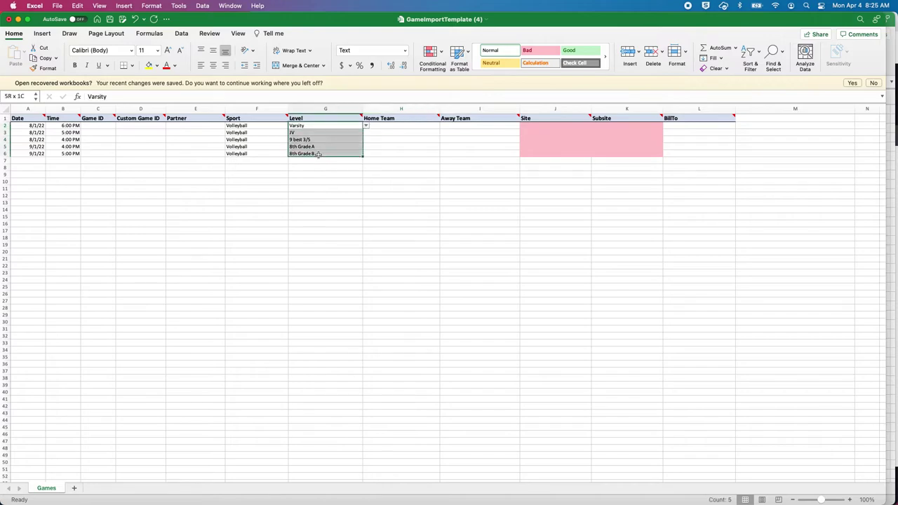
{"action": "left_click", "coordinate": [411, 129]}
{"action": "left_click", "coordinate": [443, 126]}
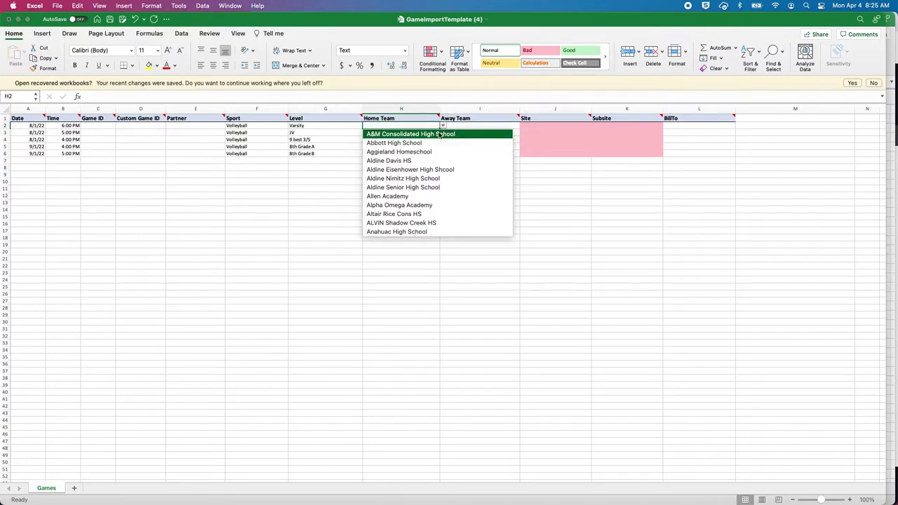
{"action": "left_click", "coordinate": [424, 134]}
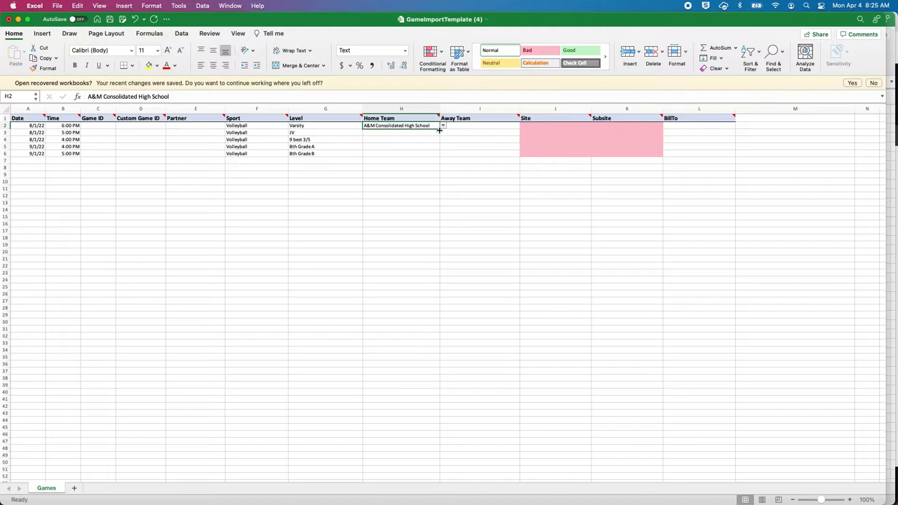
{"action": "left_click_drag", "start_coordinate": [439, 129], "coordinate": [437, 142]}
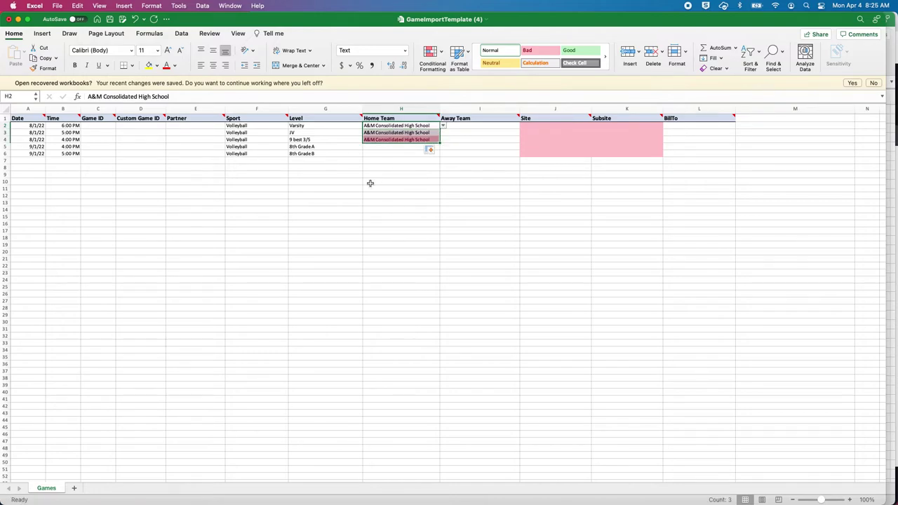
Change row 4's home team to the A&M Consolidated 9A team.
{"action": "left_click", "coordinate": [386, 147]}
{"action": "left_click", "coordinate": [410, 140]}
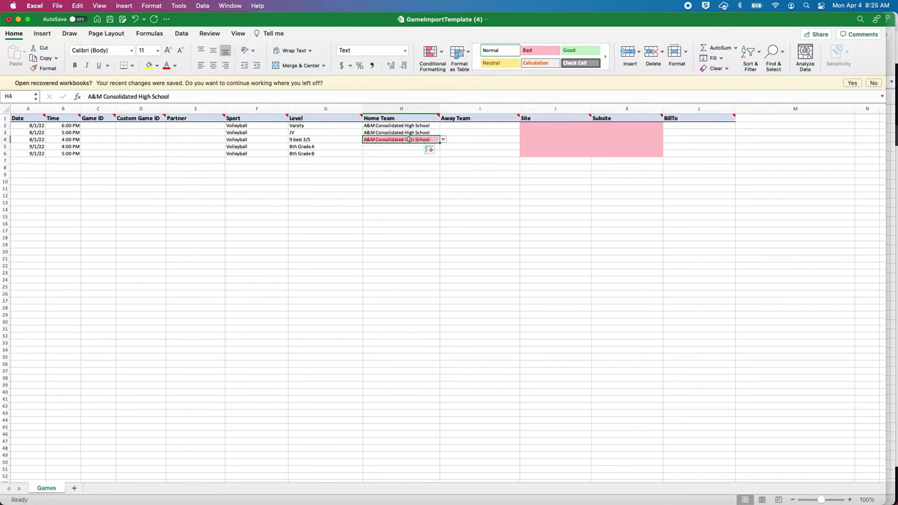
{"action": "left_click", "coordinate": [444, 140]}
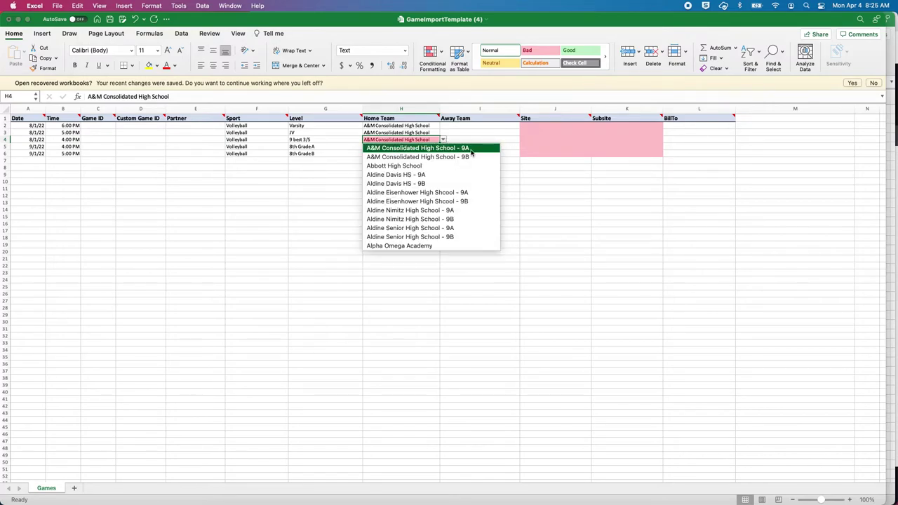
{"action": "left_click", "coordinate": [440, 149]}
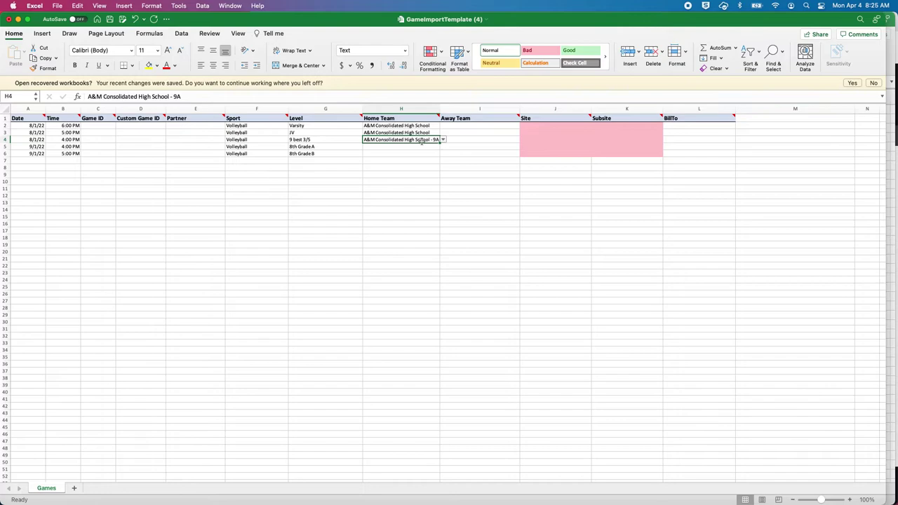
{"action": "left_click", "coordinate": [419, 147]}
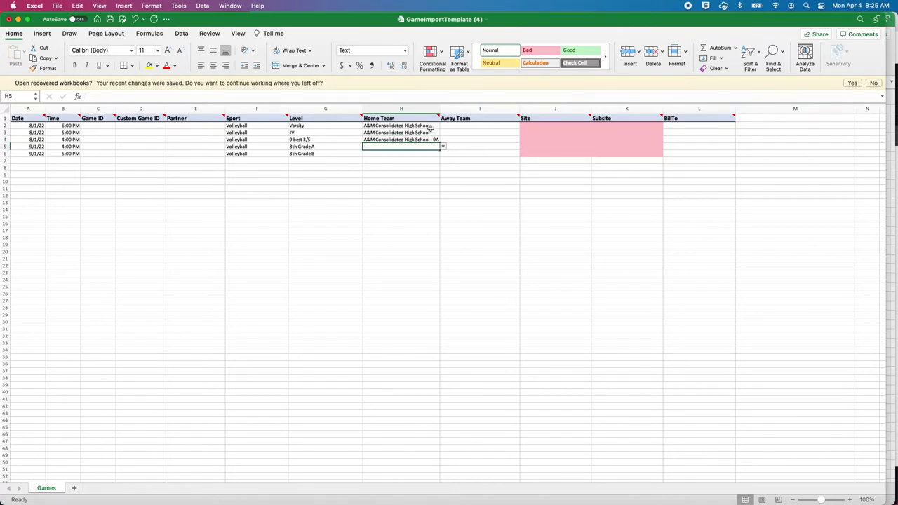
{"action": "left_click_drag", "start_coordinate": [430, 129], "coordinate": [418, 141]}
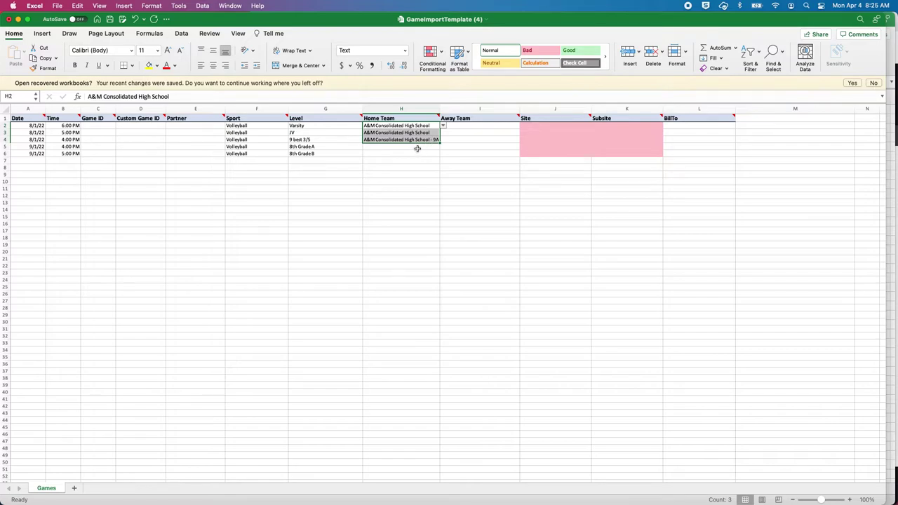
{"action": "left_click_drag", "start_coordinate": [312, 146], "coordinate": [313, 153]}
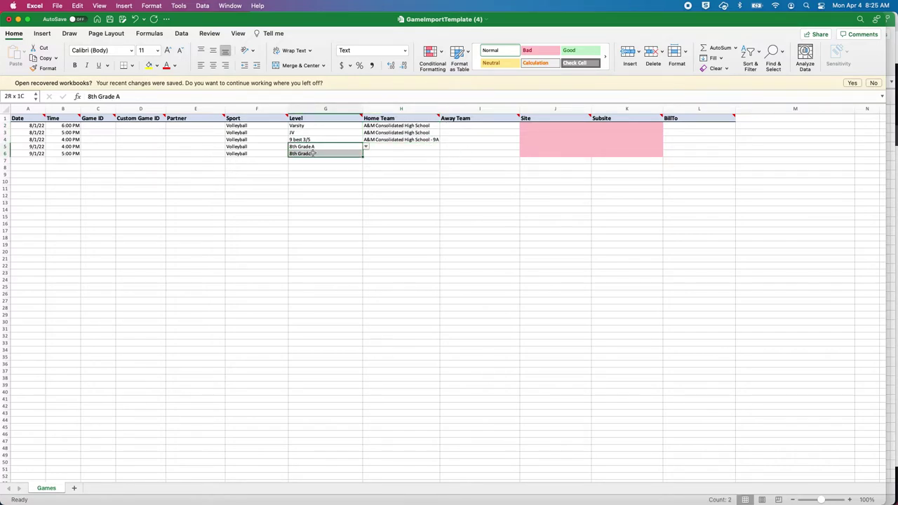
Pick A&M Consolidated Middle School - 8A for H5 and - 8B for H6.
{"action": "left_click", "coordinate": [434, 148]}
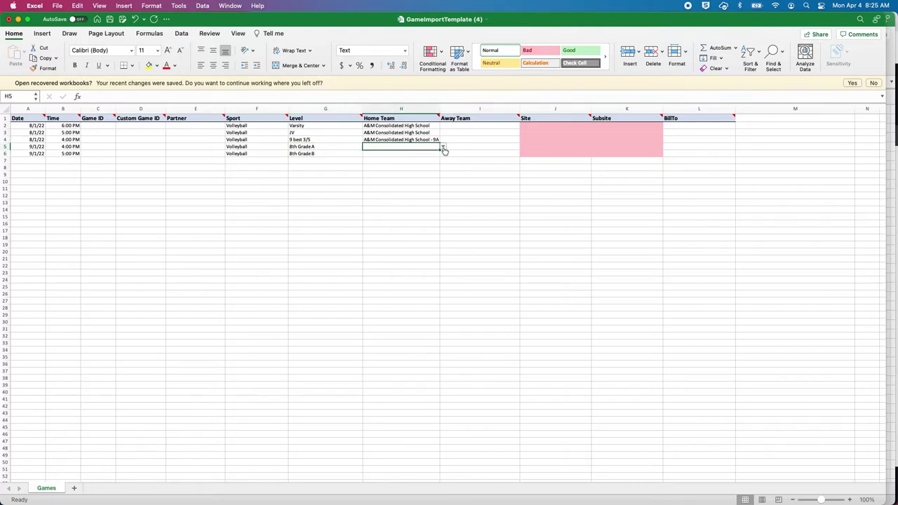
{"action": "left_click", "coordinate": [442, 147]}
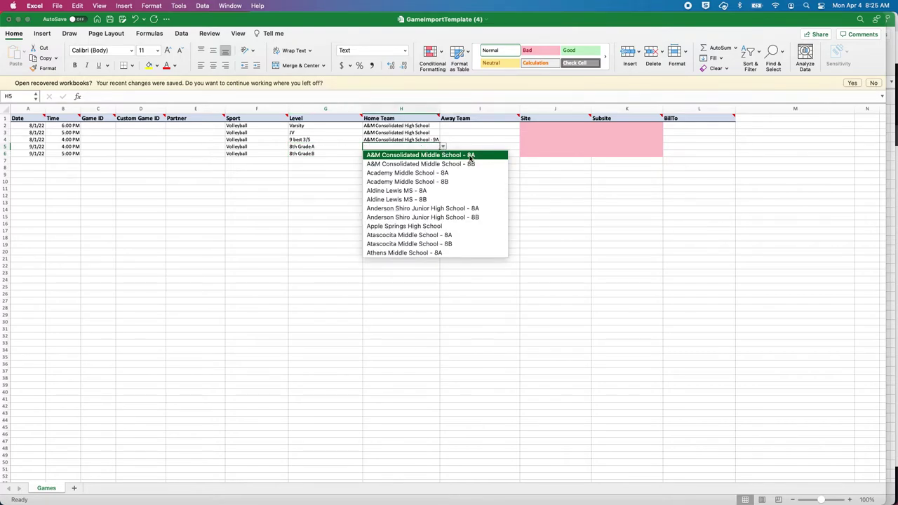
{"action": "left_click", "coordinate": [470, 155]}
{"action": "left_click", "coordinate": [428, 152]}
{"action": "left_click", "coordinate": [443, 152]}
{"action": "left_click", "coordinate": [449, 164]}
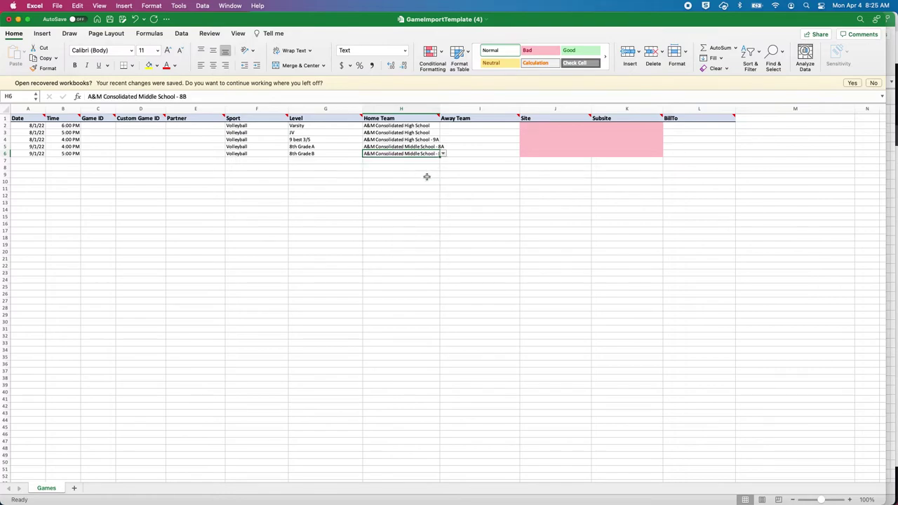
{"action": "left_click", "coordinate": [372, 187]}
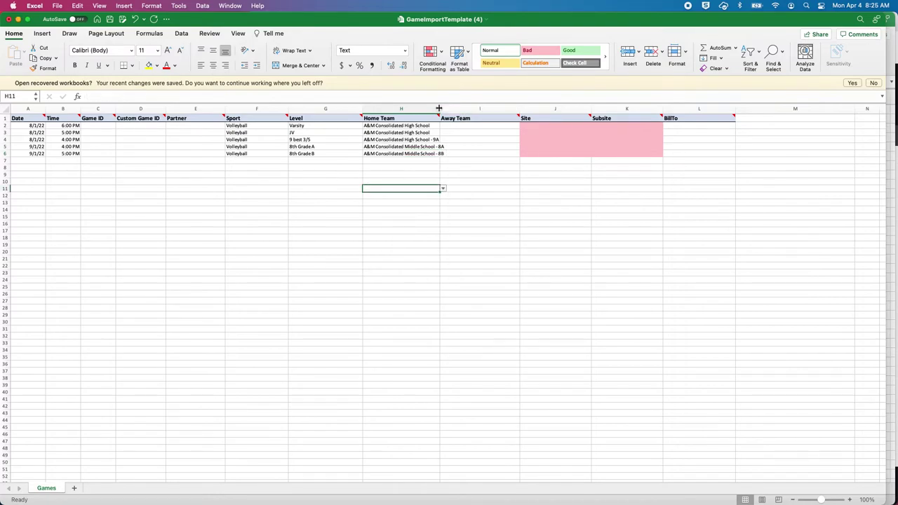
Widen column H so the full team names show.
{"action": "left_click_drag", "start_coordinate": [439, 108], "coordinate": [447, 108]}
{"action": "left_click", "coordinate": [473, 186]}
{"action": "left_click", "coordinate": [491, 125]}
{"action": "left_click", "coordinate": [530, 125]}
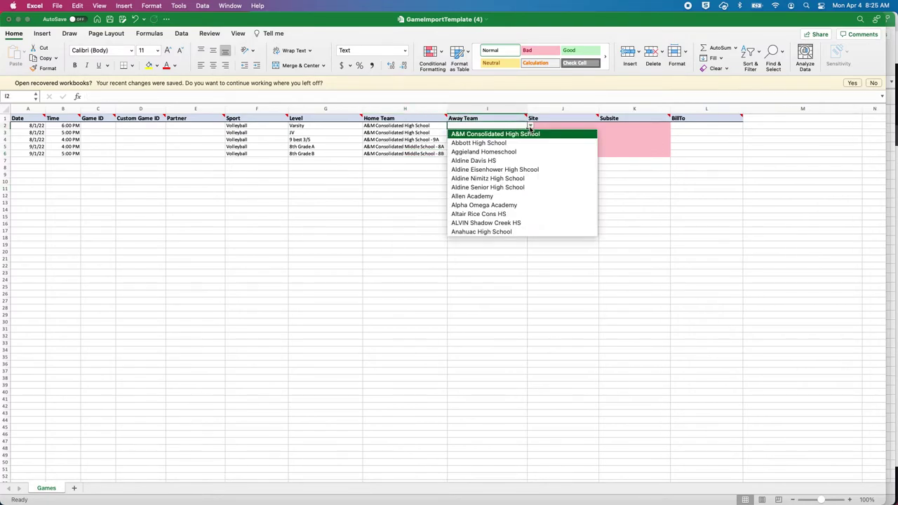
Choose Abbott High School as the away team in I2, I3 and I4.
{"action": "left_click", "coordinate": [486, 108]}
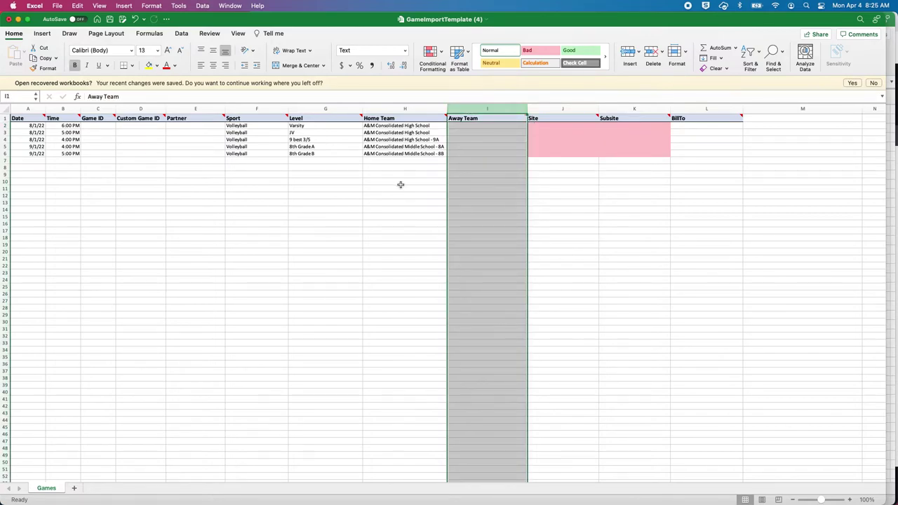
{"action": "left_click", "coordinate": [471, 126]}
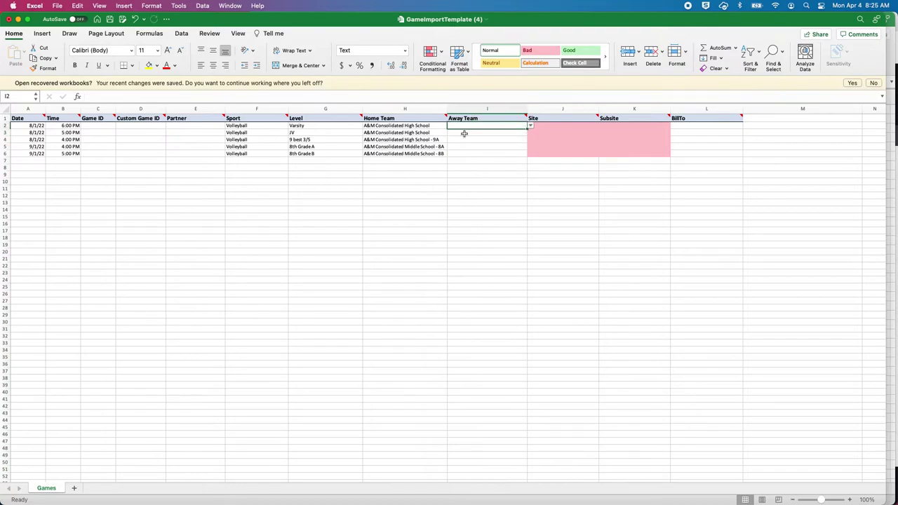
{"action": "left_click", "coordinate": [531, 127]}
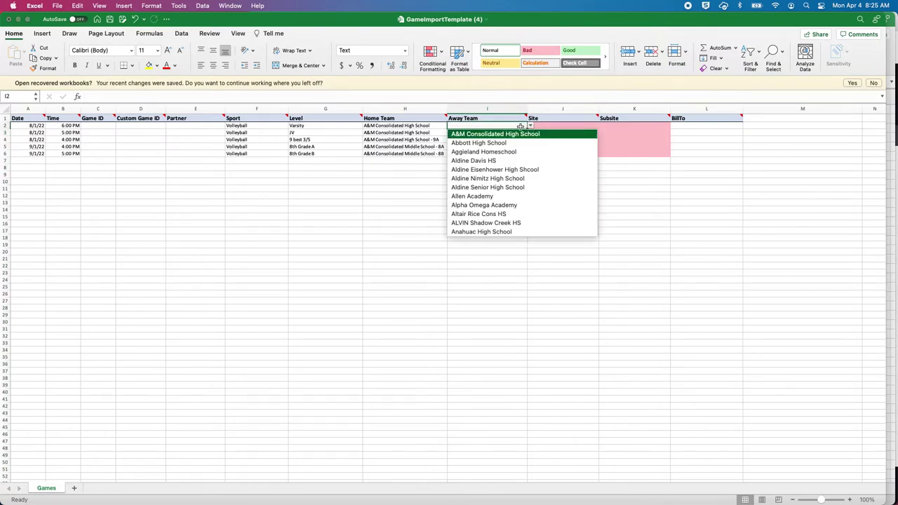
{"action": "left_click", "coordinate": [492, 144]}
{"action": "left_click", "coordinate": [523, 133]}
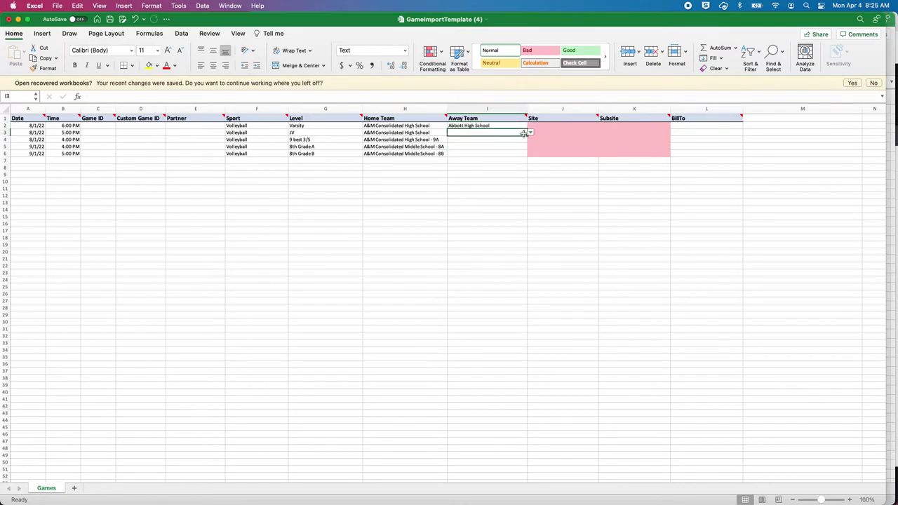
{"action": "left_click", "coordinate": [530, 132]}
{"action": "left_click", "coordinate": [493, 141]}
{"action": "left_click", "coordinate": [524, 140]}
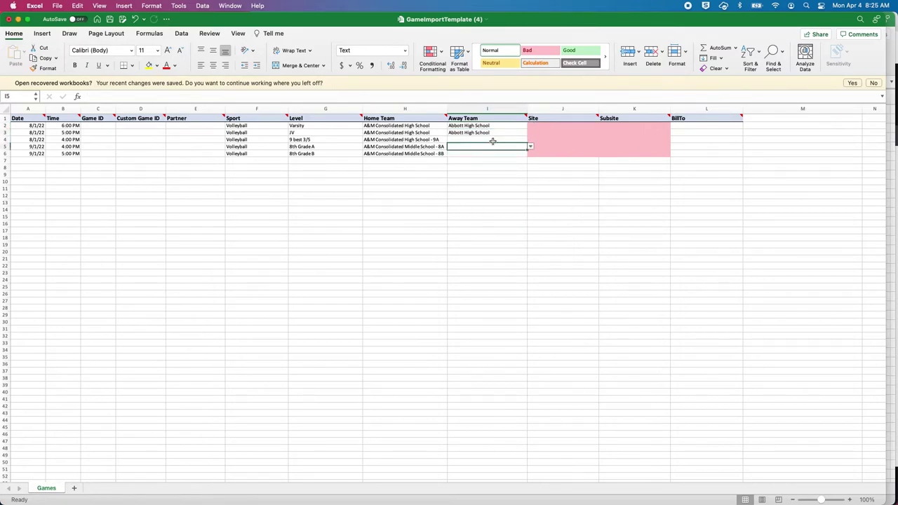
{"action": "left_click", "coordinate": [530, 140]}
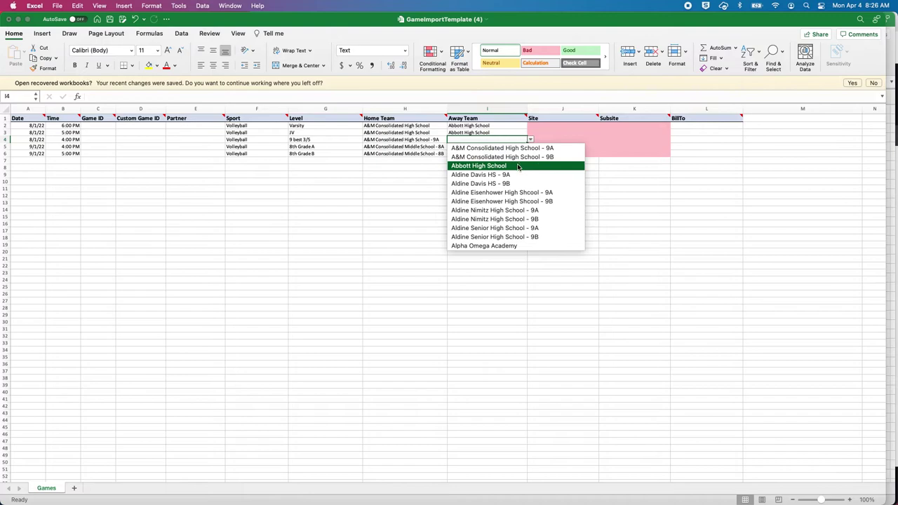
{"action": "left_click", "coordinate": [517, 166]}
{"action": "left_click_drag", "start_coordinate": [504, 125], "coordinate": [461, 154]}
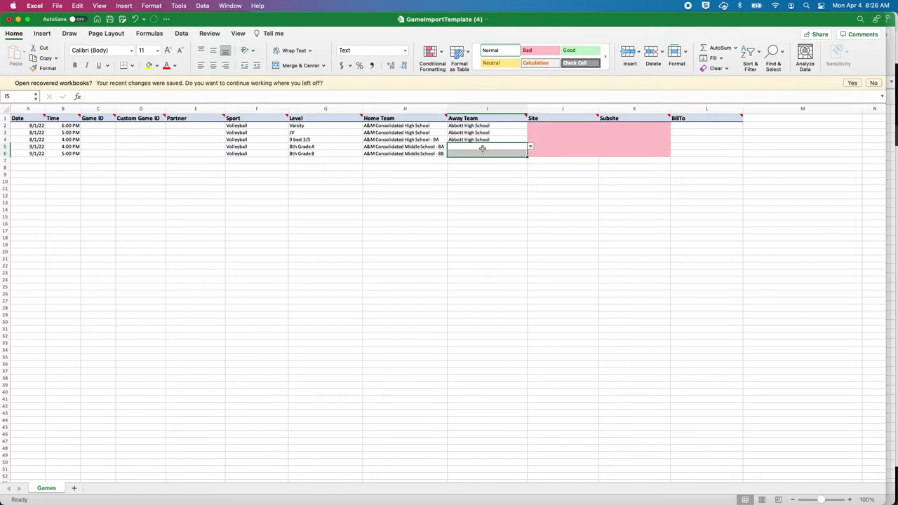
Set the Site for rows 2 and 3 to A & M Consolidated HS, correcting row 3's mis-pick.
{"action": "left_click", "coordinate": [551, 125]}
{"action": "left_click", "coordinate": [603, 125]}
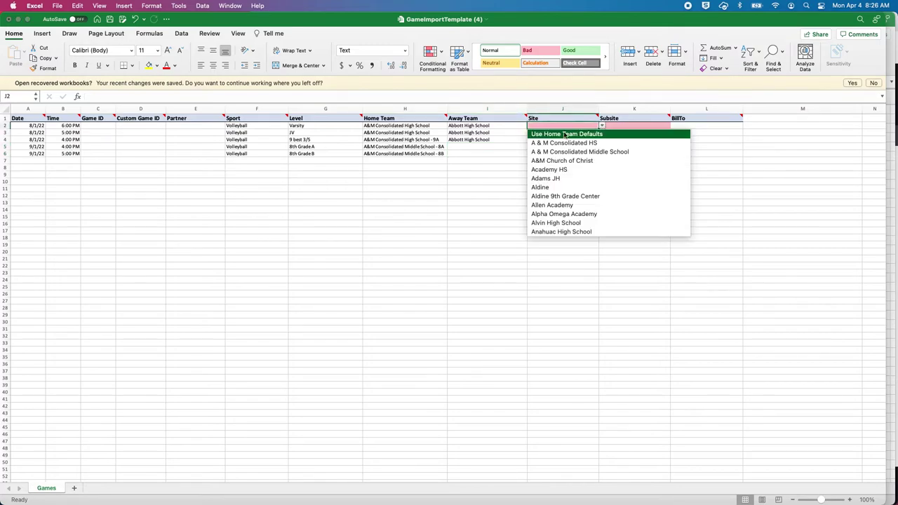
{"action": "left_click", "coordinate": [581, 145]}
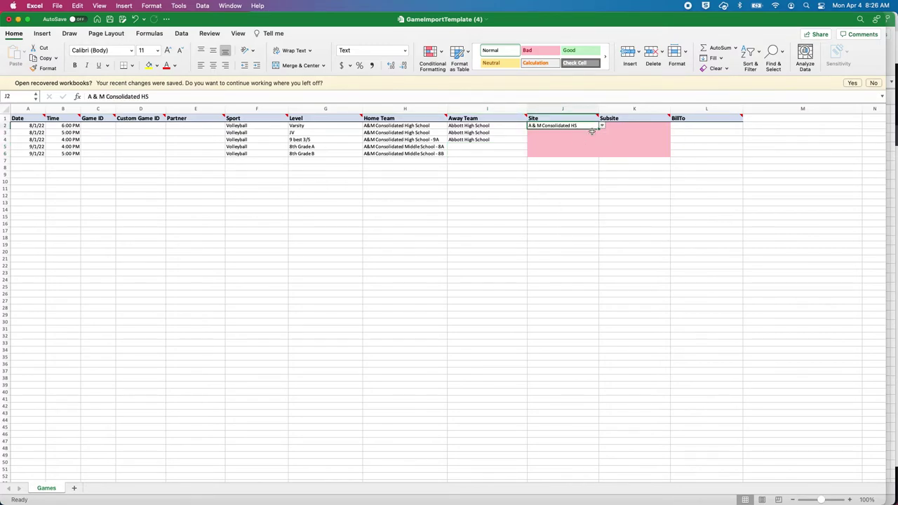
{"action": "left_click", "coordinate": [593, 133]}
{"action": "left_click", "coordinate": [602, 133]}
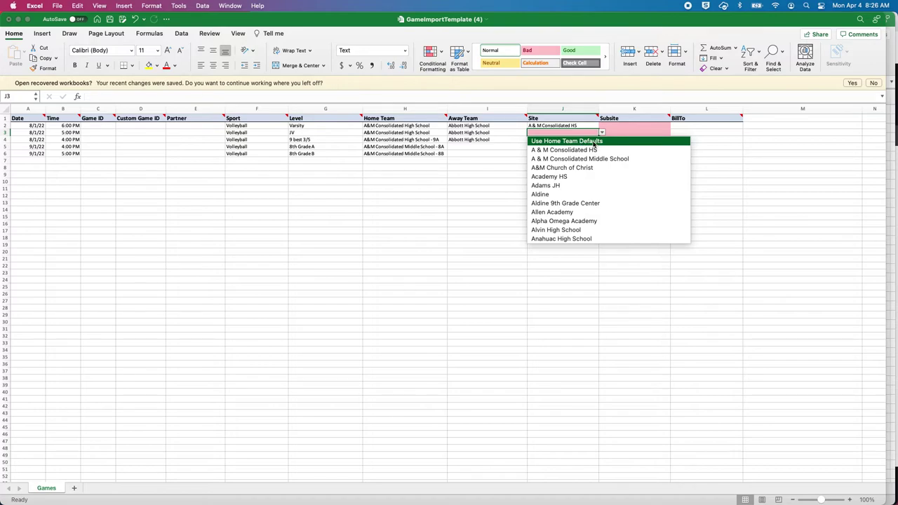
{"action": "left_click", "coordinate": [596, 143]}
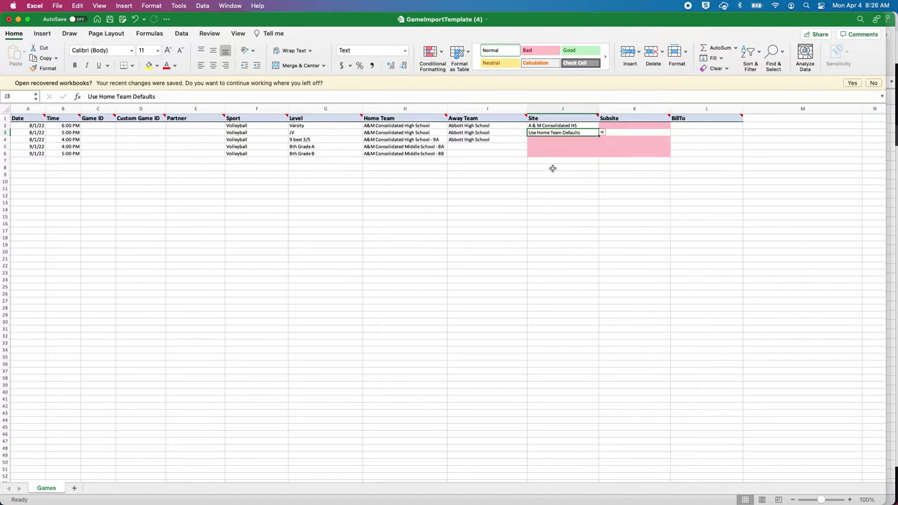
{"action": "left_click", "coordinate": [629, 134]}
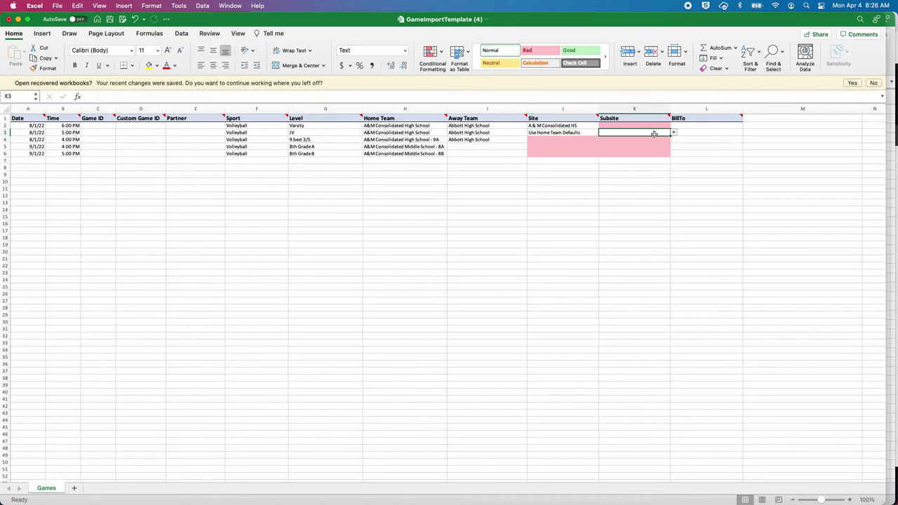
{"action": "left_click", "coordinate": [589, 134]}
{"action": "left_click", "coordinate": [602, 134]}
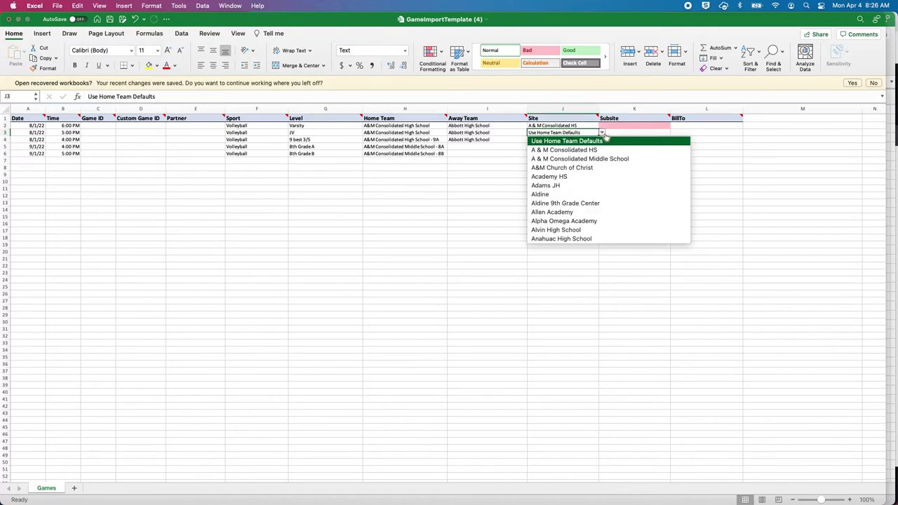
{"action": "left_click", "coordinate": [600, 150]}
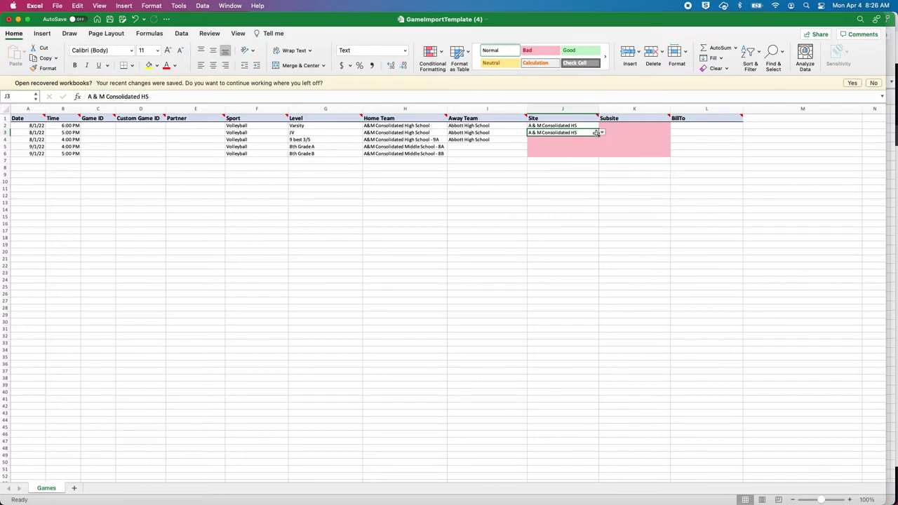
{"action": "scroll", "coordinate": [596, 133], "scroll_direction": "right", "scroll_amount": 1}
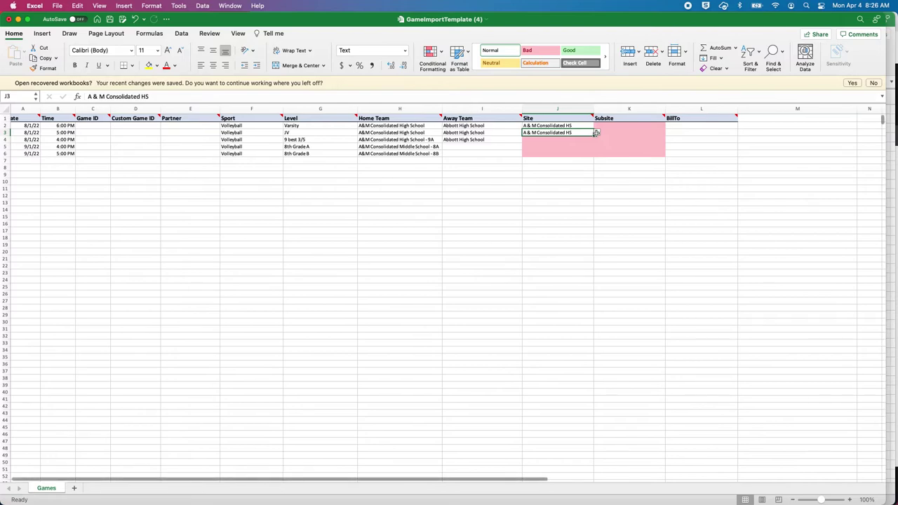
Set row 4's Site to A & M Consolidated HS and rows 5–6 to A & M Consolidated Middle School.
{"action": "left_click", "coordinate": [580, 140]}
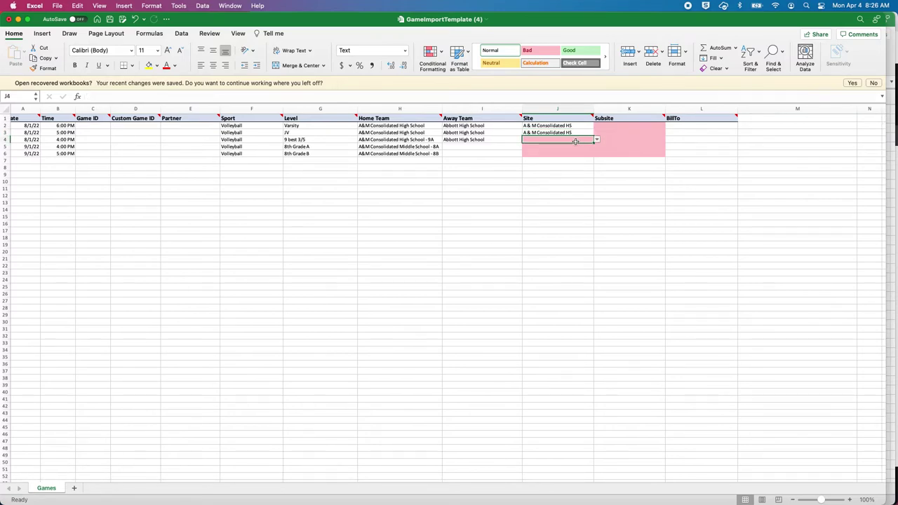
{"action": "left_click", "coordinate": [596, 139]}
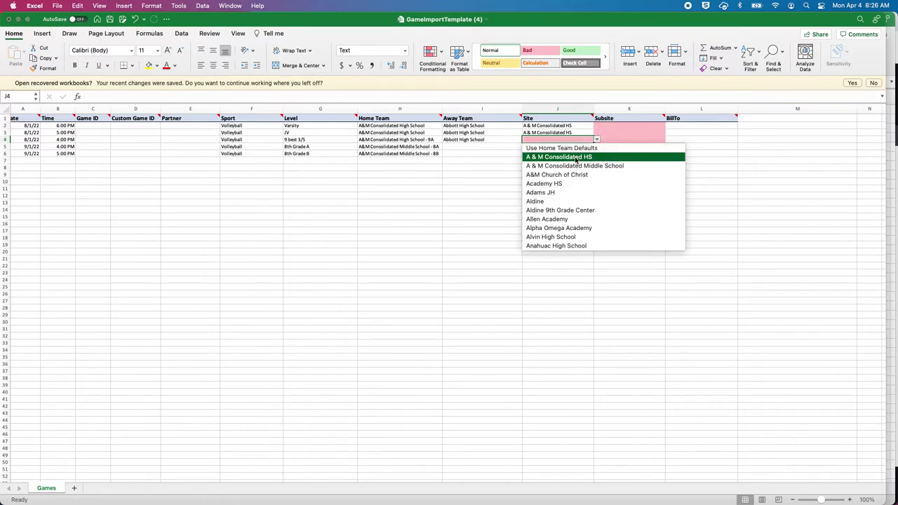
{"action": "left_click", "coordinate": [577, 157]}
{"action": "left_click", "coordinate": [577, 147]}
{"action": "left_click", "coordinate": [596, 146]}
{"action": "left_click", "coordinate": [581, 173]}
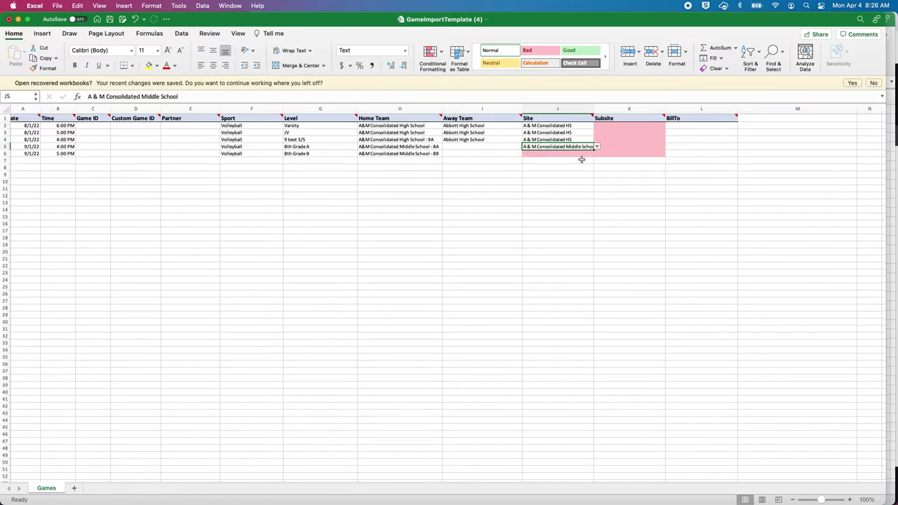
{"action": "left_click", "coordinate": [583, 153]}
{"action": "left_click", "coordinate": [596, 154]}
{"action": "left_click", "coordinate": [562, 178]}
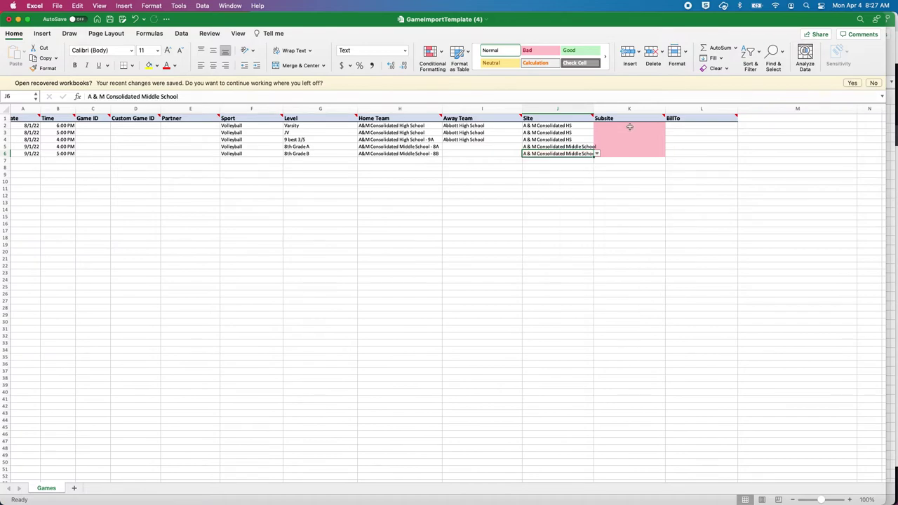
Choose Main Gym as the Subsite for row 2.
{"action": "left_click", "coordinate": [625, 127]}
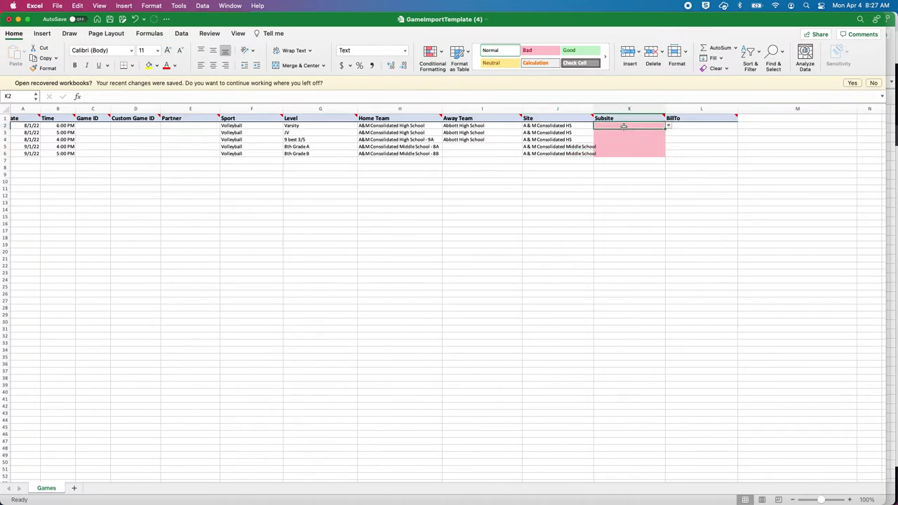
{"action": "left_click", "coordinate": [668, 127]}
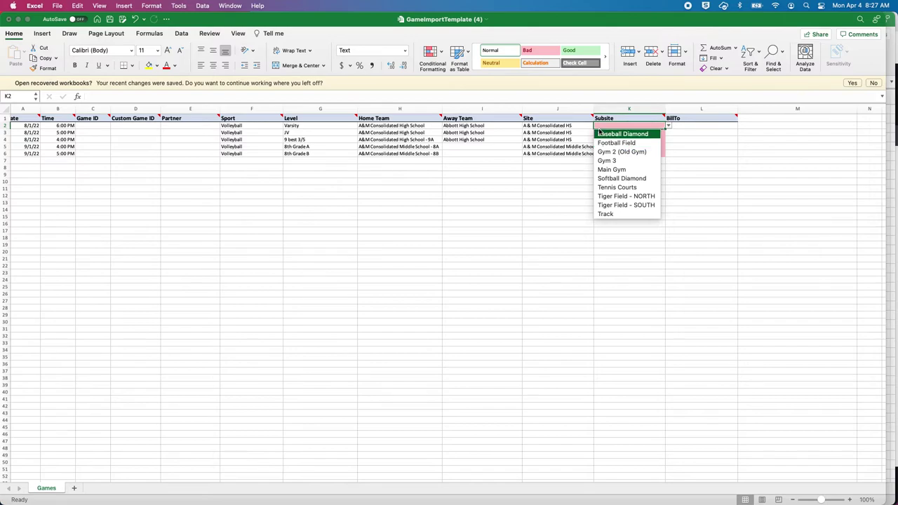
{"action": "left_click", "coordinate": [650, 171]}
Inspect the Subsite choices for K5 and K4, undoing an accidental drag.
{"action": "left_click", "coordinate": [567, 147]}
{"action": "left_click", "coordinate": [663, 148]}
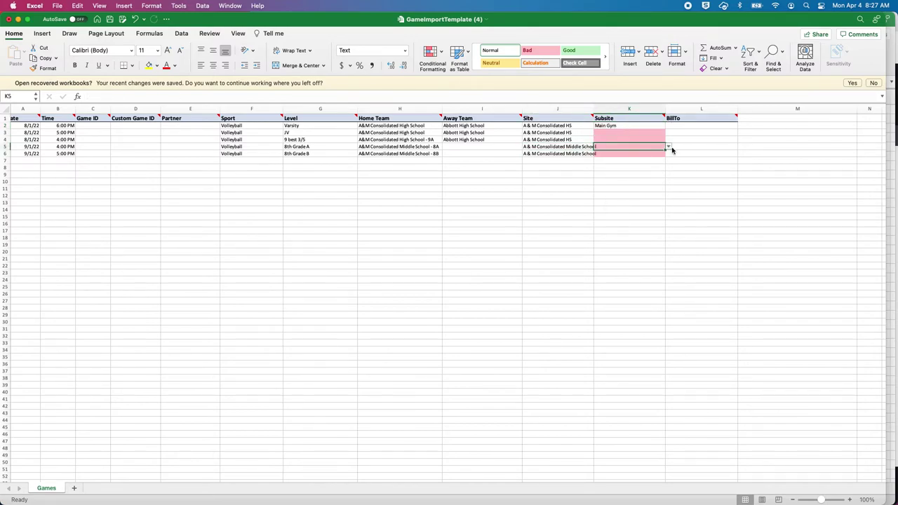
{"action": "left_click", "coordinate": [669, 148]}
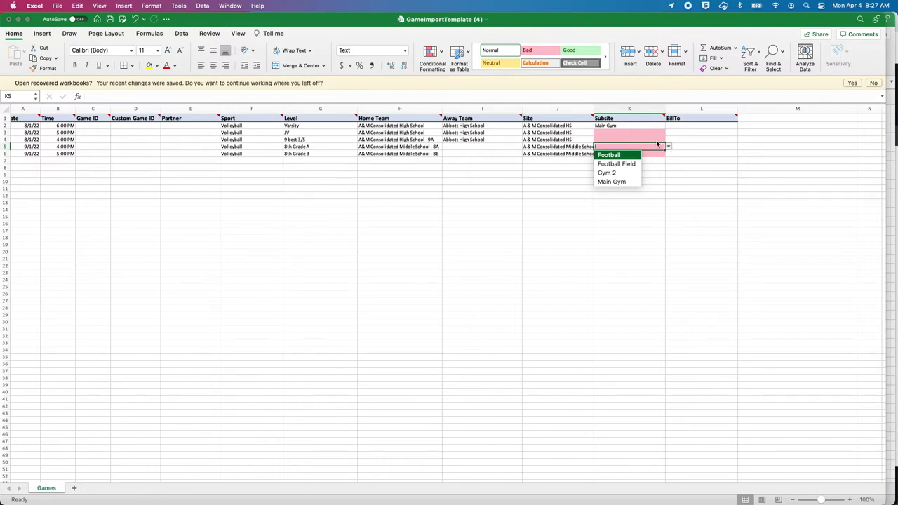
{"action": "left_click", "coordinate": [664, 145]}
{"action": "left_click_drag", "start_coordinate": [665, 148], "coordinate": [644, 147]}
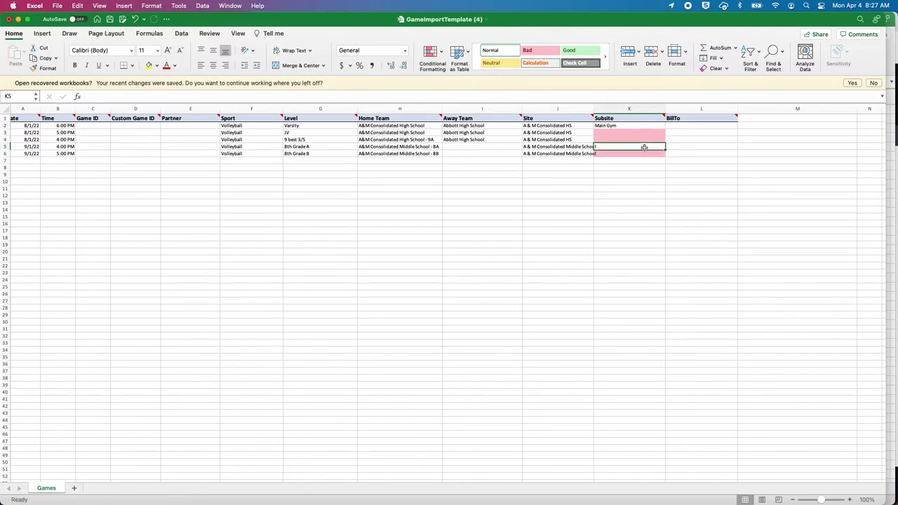
{"action": "key", "text": "super+z"}
{"action": "left_click", "coordinate": [669, 148]}
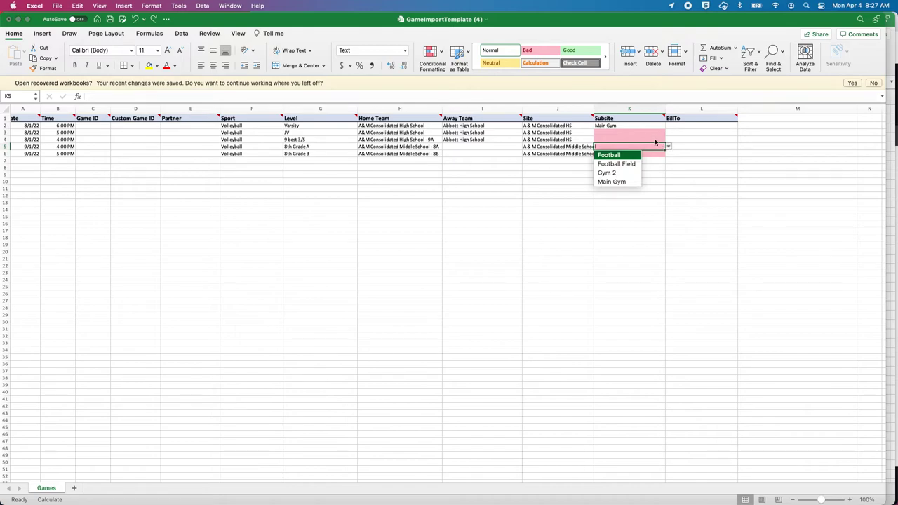
{"action": "left_click", "coordinate": [657, 144]}
{"action": "left_click", "coordinate": [646, 139]}
{"action": "left_click", "coordinate": [668, 140]}
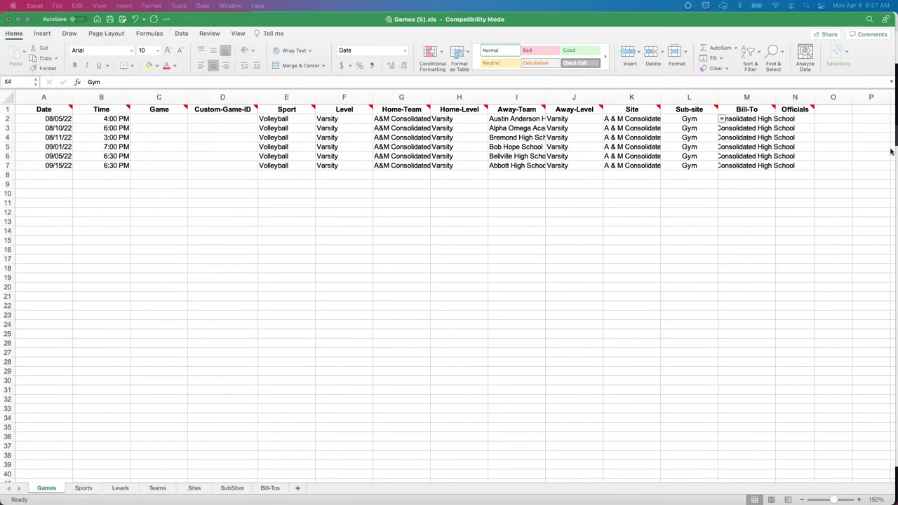
Browse the Sub-site options in Games (5).xls cell L2, then return to GameImportTemplate (4).
{"action": "left_click", "coordinate": [712, 120]}
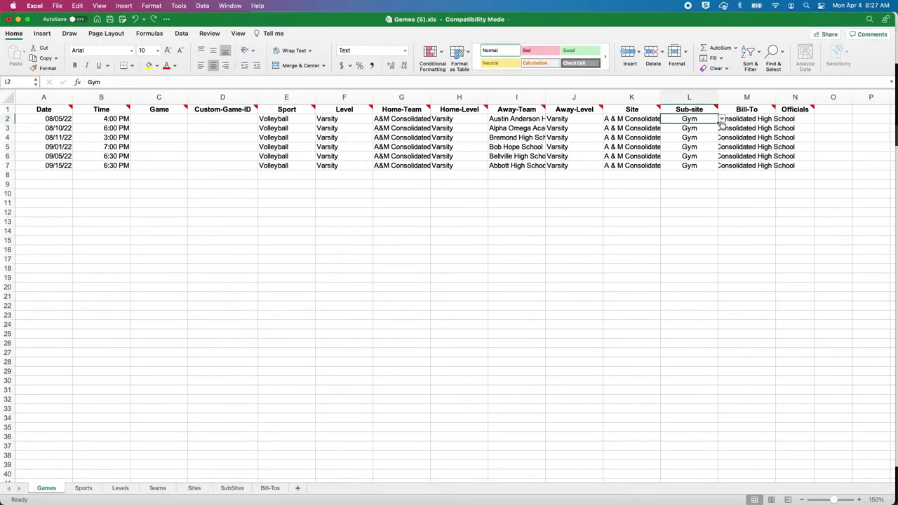
{"action": "left_click", "coordinate": [722, 120]}
{"action": "scroll", "coordinate": [719, 173], "scroll_direction": "down", "scroll_amount": 15}
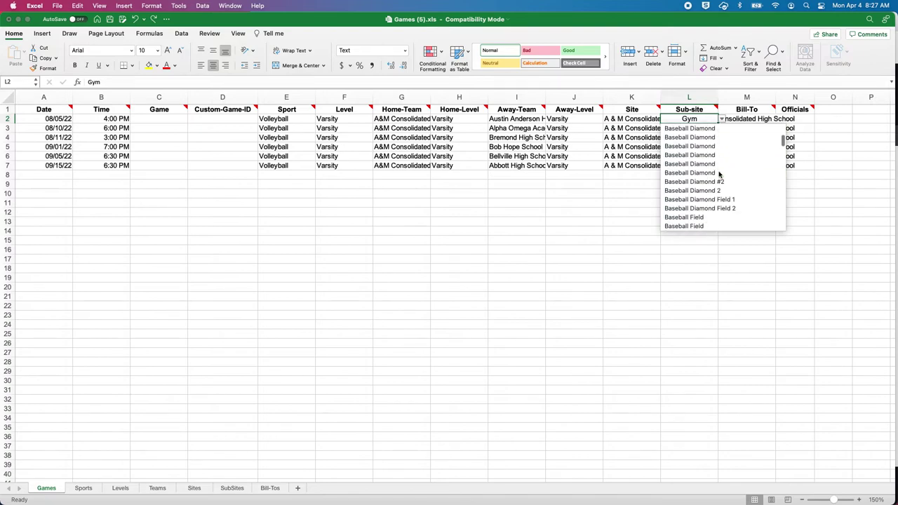
{"action": "scroll", "coordinate": [722, 173], "scroll_direction": "down", "scroll_amount": 15}
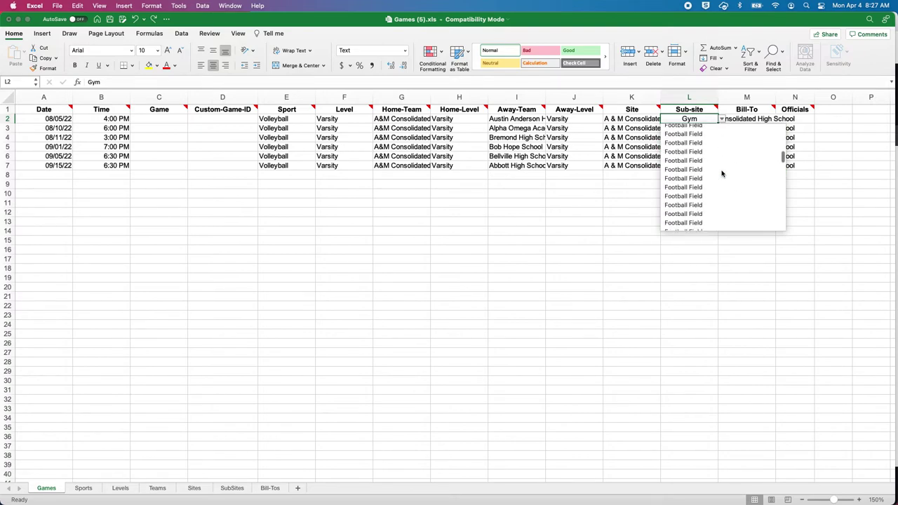
{"action": "scroll", "coordinate": [721, 174], "scroll_direction": "down", "scroll_amount": 5}
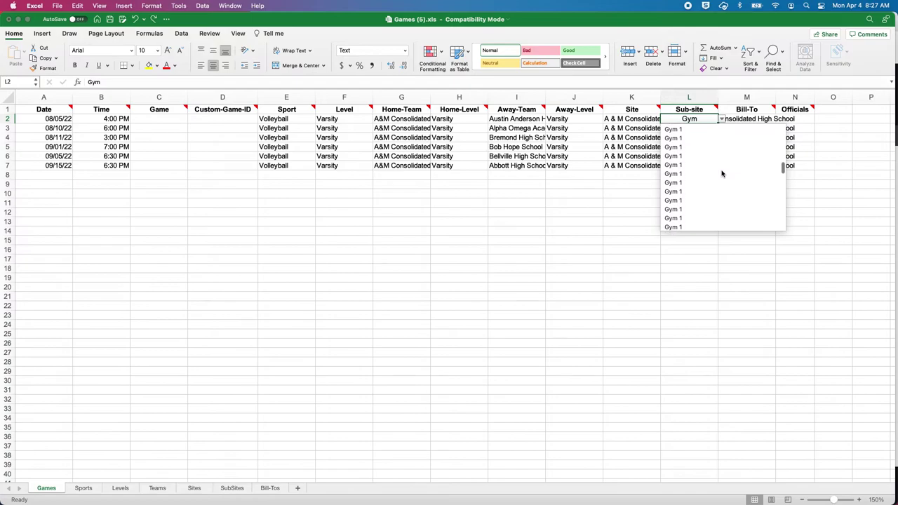
{"action": "key", "text": "Escape"}
{"action": "key", "text": "ctrl+Left"}
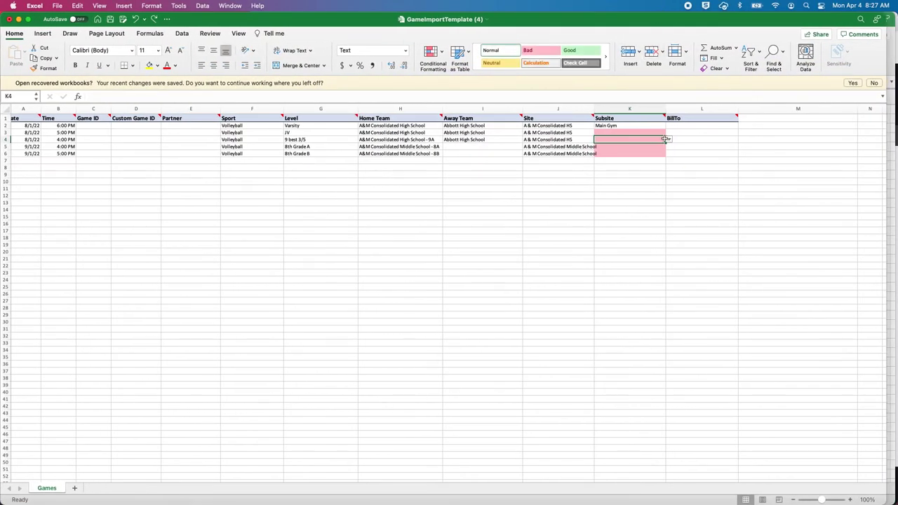
Choose Main Gym for K4, K5 and K6 and Gym 2 (Old Gym) for K3.
{"action": "left_click", "coordinate": [669, 139]}
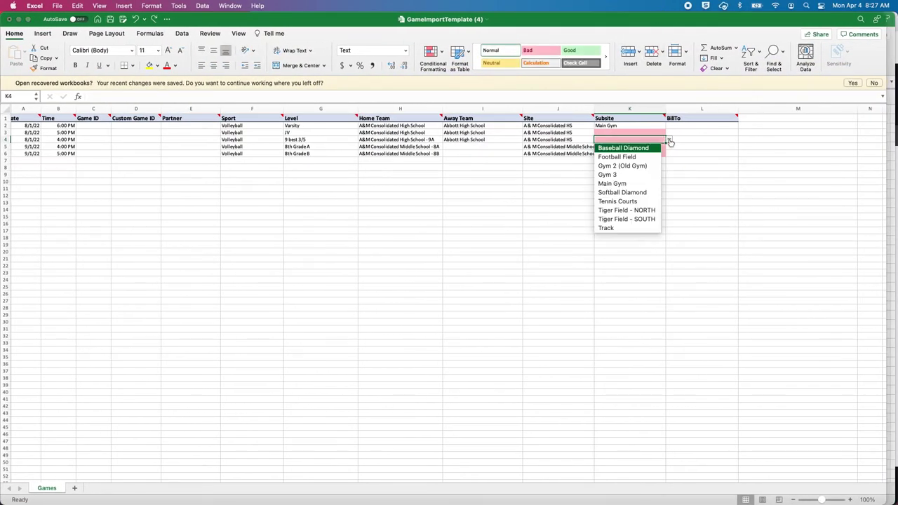
{"action": "left_click", "coordinate": [634, 184]}
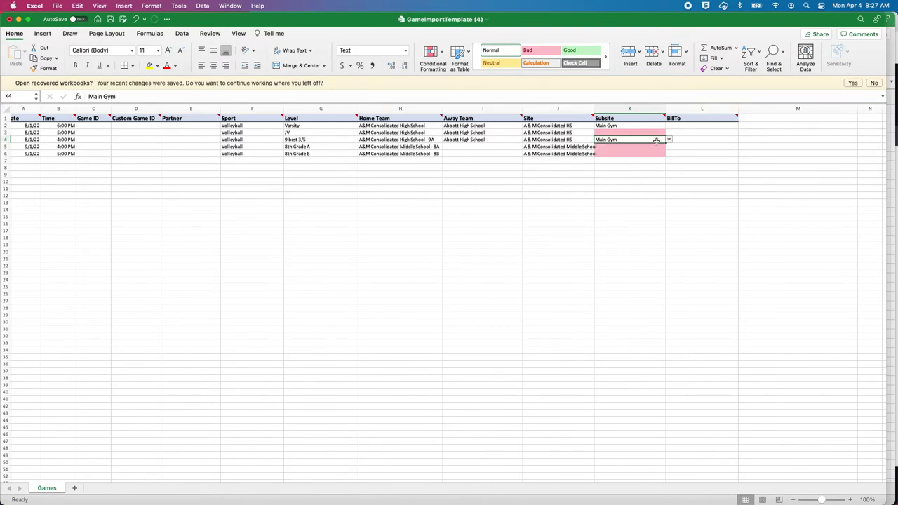
{"action": "left_click", "coordinate": [656, 146]}
{"action": "left_click", "coordinate": [668, 146]}
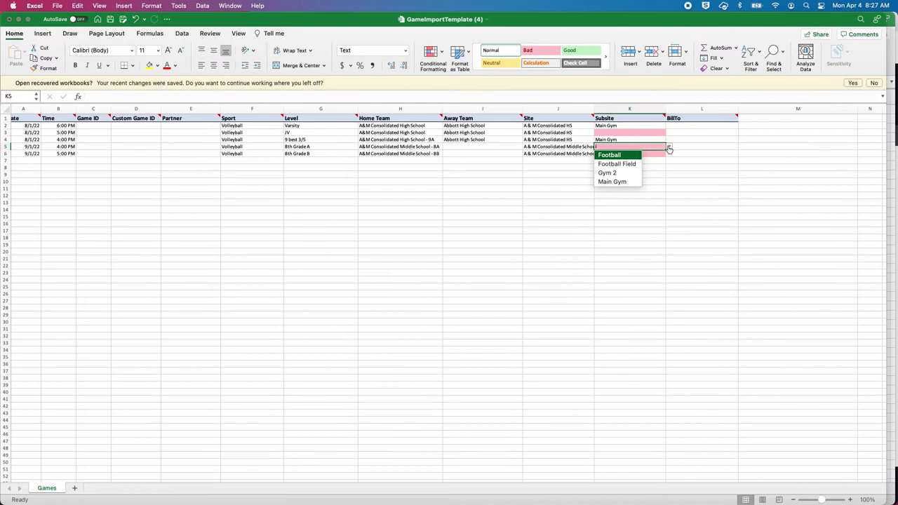
{"action": "left_click", "coordinate": [624, 181]}
{"action": "left_click", "coordinate": [659, 154]}
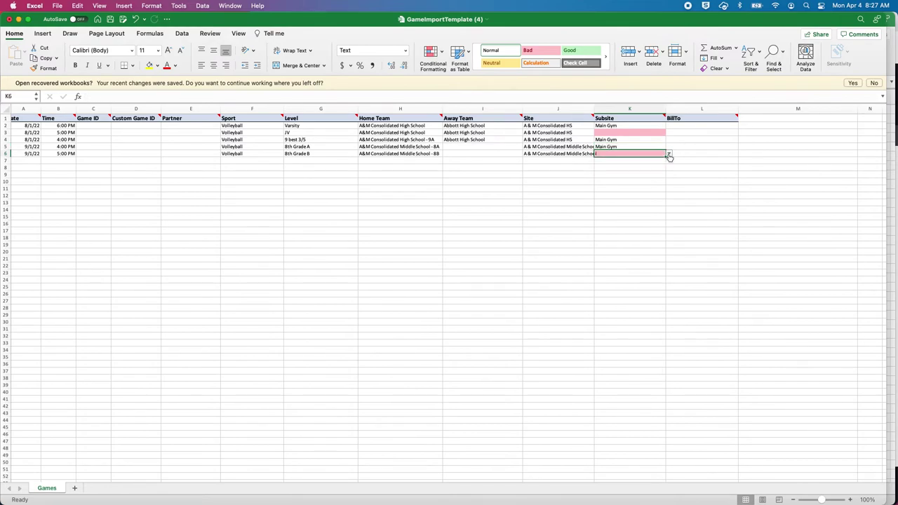
{"action": "left_click", "coordinate": [668, 154]}
{"action": "left_click", "coordinate": [621, 188]}
{"action": "left_click", "coordinate": [661, 132]}
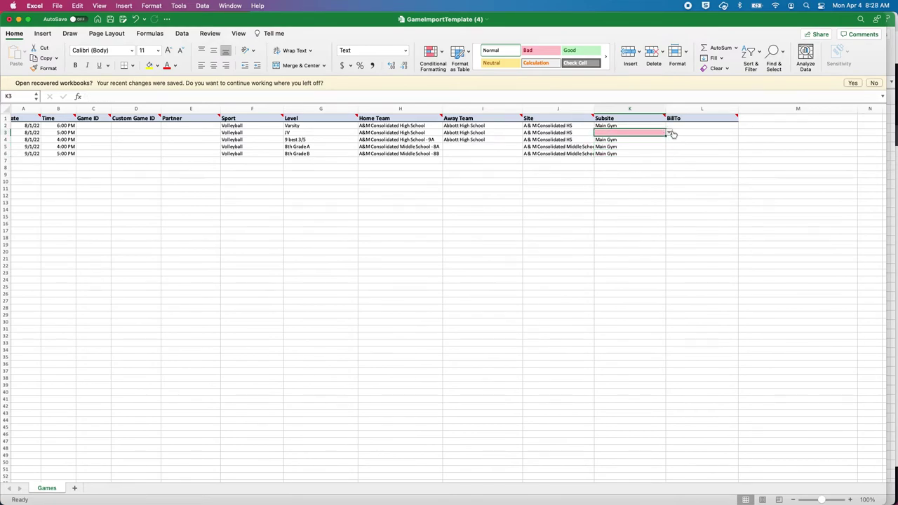
{"action": "left_click", "coordinate": [669, 133]}
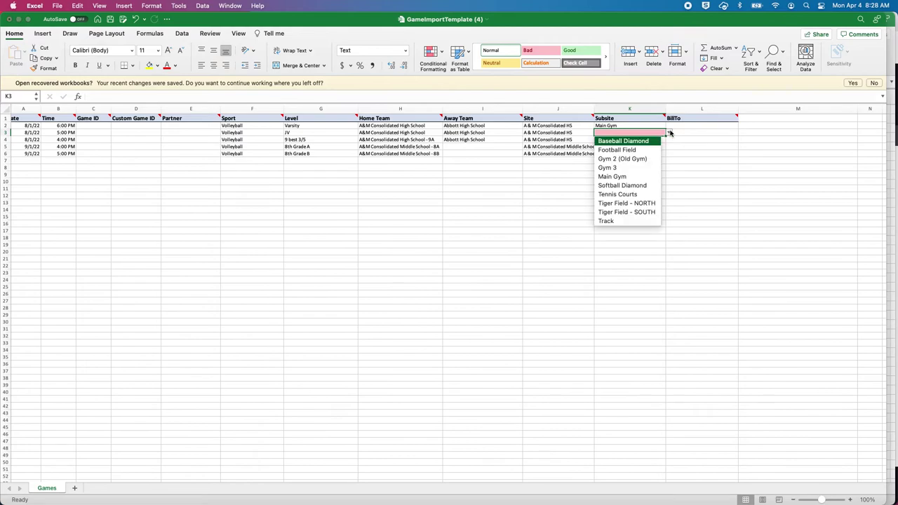
{"action": "left_click", "coordinate": [632, 160]}
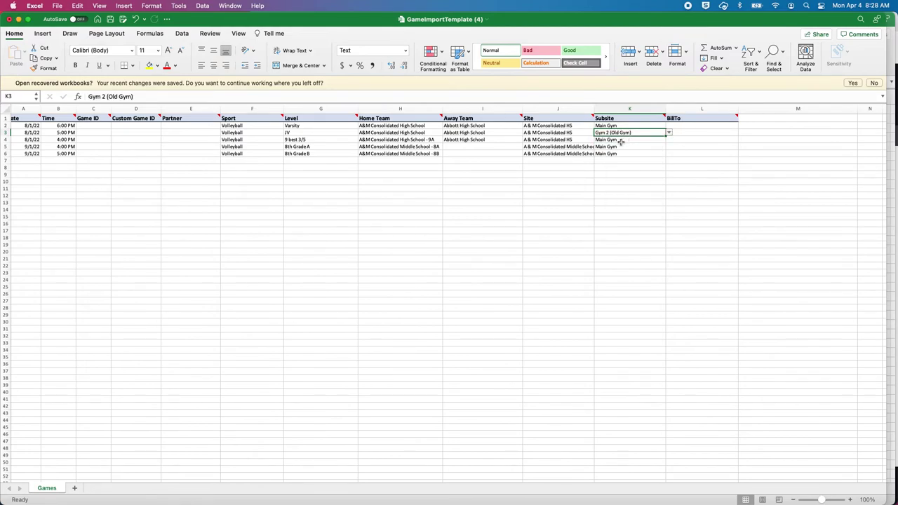
{"action": "left_click", "coordinate": [659, 149]}
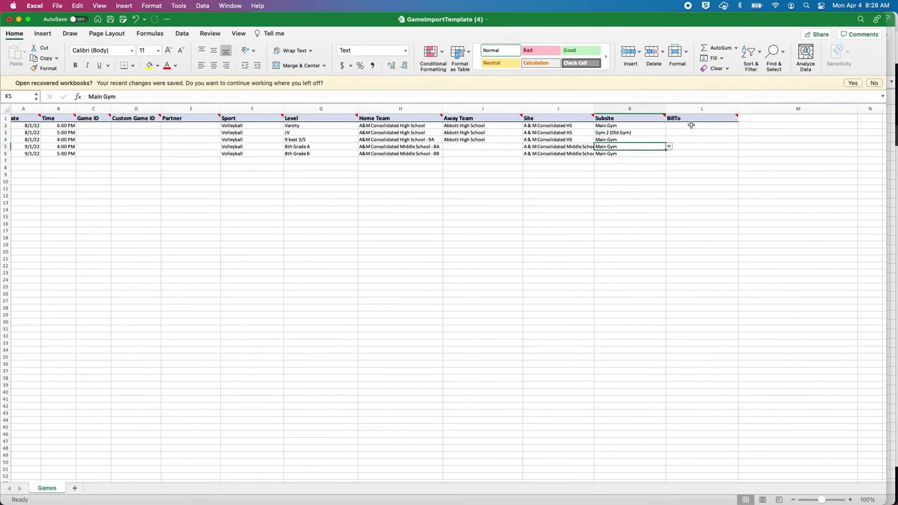
Set L2's BillTo to A&M Consolidated High School and check the BillTo header note.
{"action": "left_click", "coordinate": [695, 126]}
{"action": "left_click", "coordinate": [740, 125]}
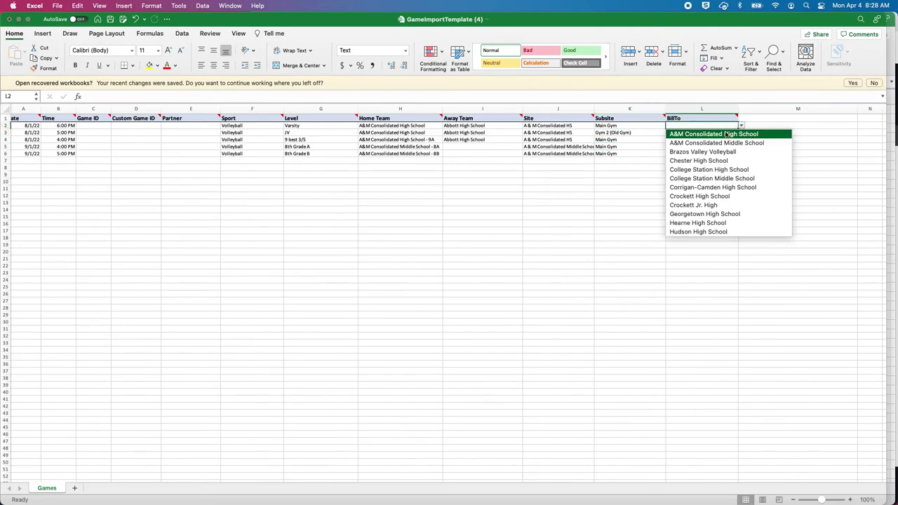
{"action": "left_click", "coordinate": [724, 134]}
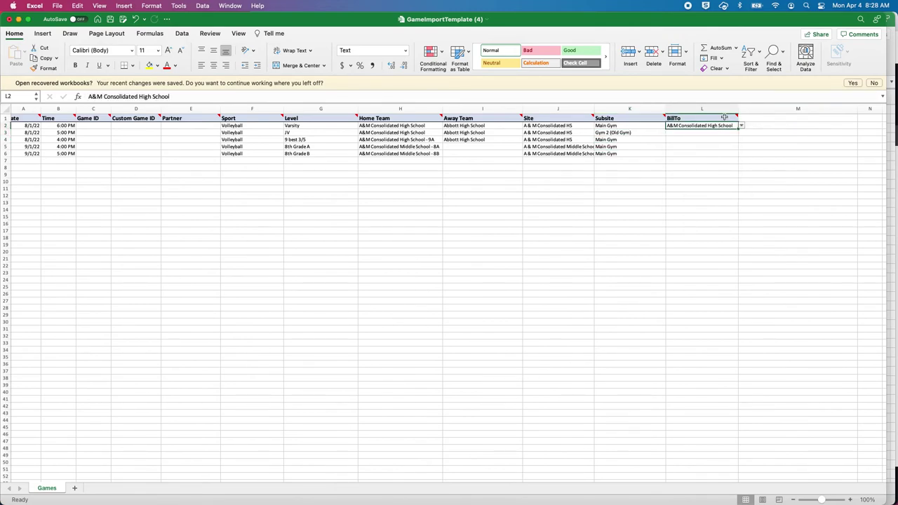
{"action": "mouse_move", "coordinate": [721, 119]}
{"action": "left_click", "coordinate": [690, 120]}
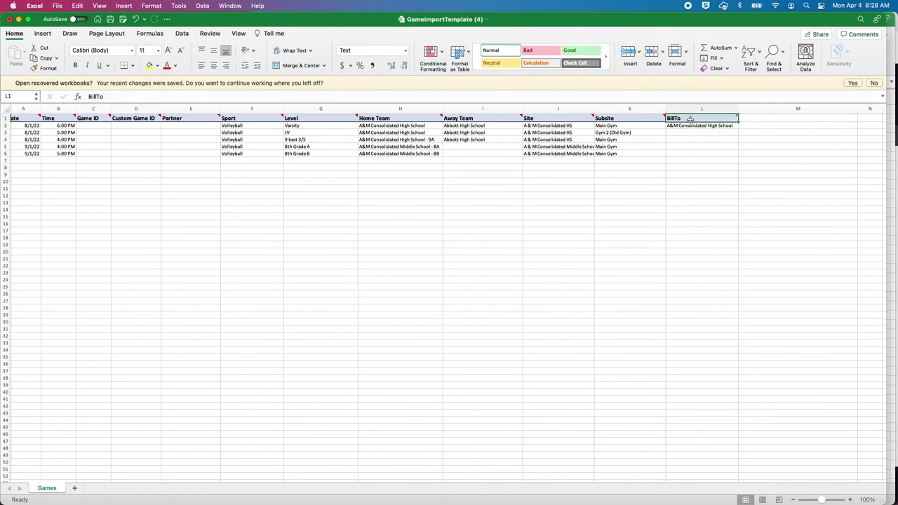
{"action": "left_click", "coordinate": [694, 111]}
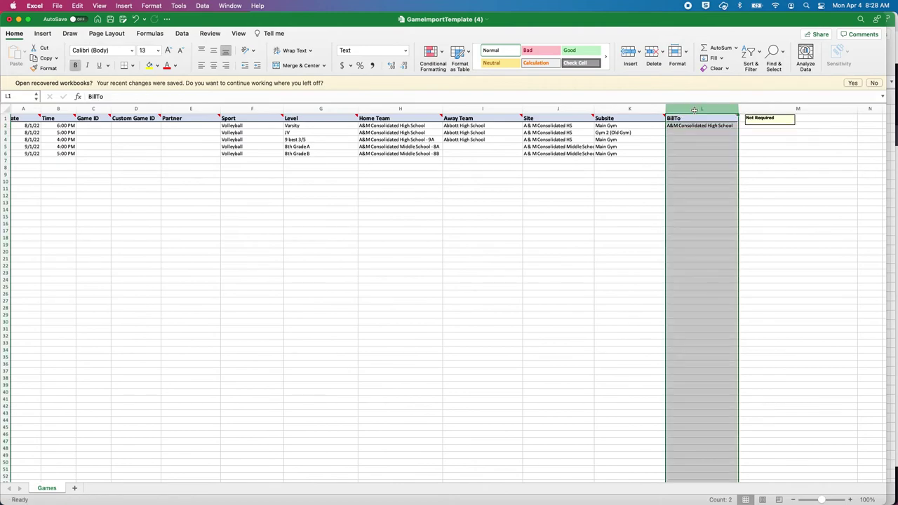
{"action": "left_click", "coordinate": [692, 139]}
{"action": "left_click", "coordinate": [690, 127]}
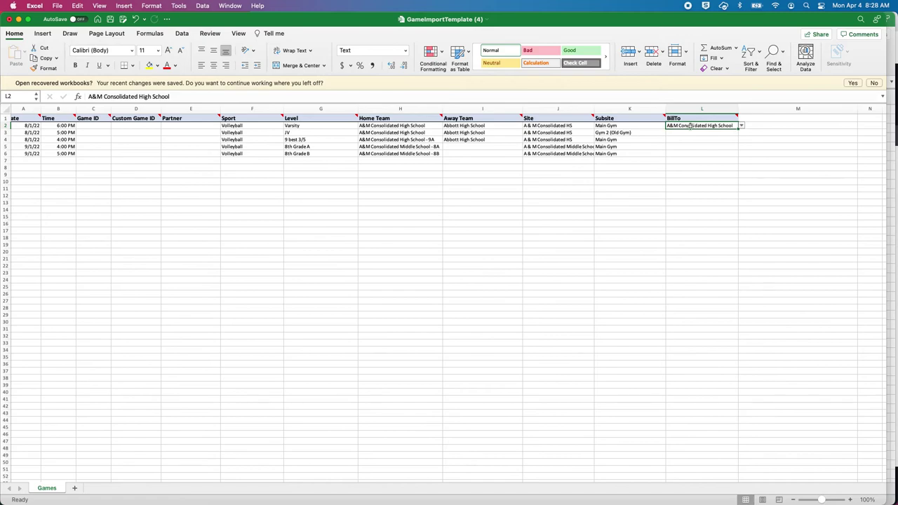
Set BillTo to A&M Consolidated High School for L3–L4 and A&M Consolidated Middle School for L5–L6.
{"action": "left_click", "coordinate": [719, 133]}
{"action": "left_click", "coordinate": [741, 132]}
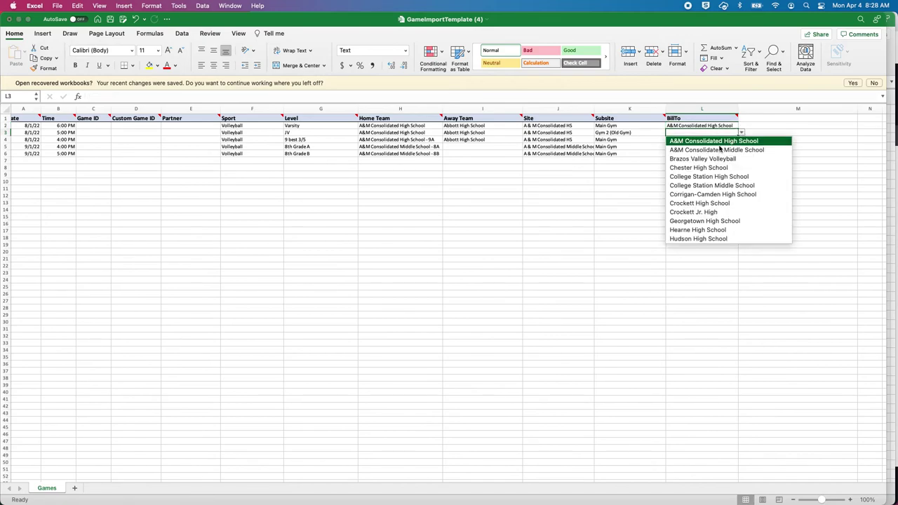
{"action": "left_click", "coordinate": [719, 141]}
{"action": "left_click", "coordinate": [723, 140]}
{"action": "left_click", "coordinate": [741, 139]}
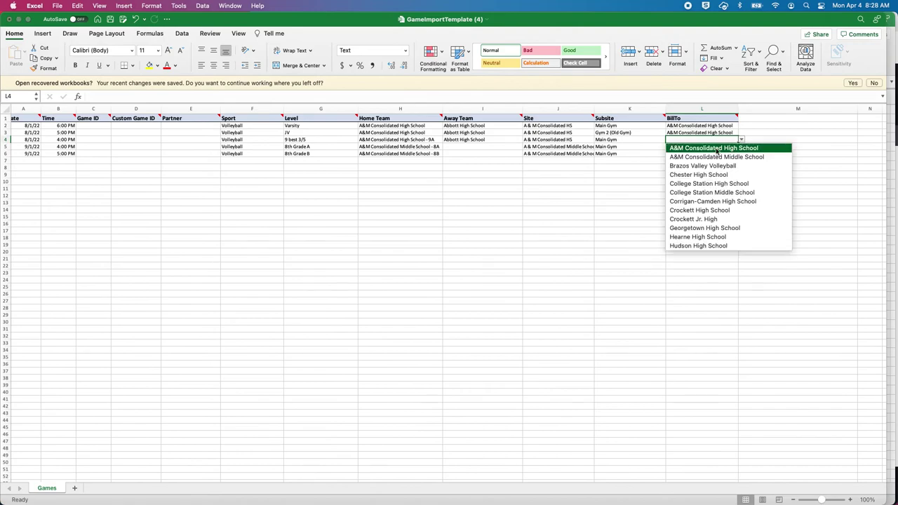
{"action": "left_click", "coordinate": [715, 148]}
{"action": "left_click", "coordinate": [730, 146]}
{"action": "left_click", "coordinate": [741, 146]}
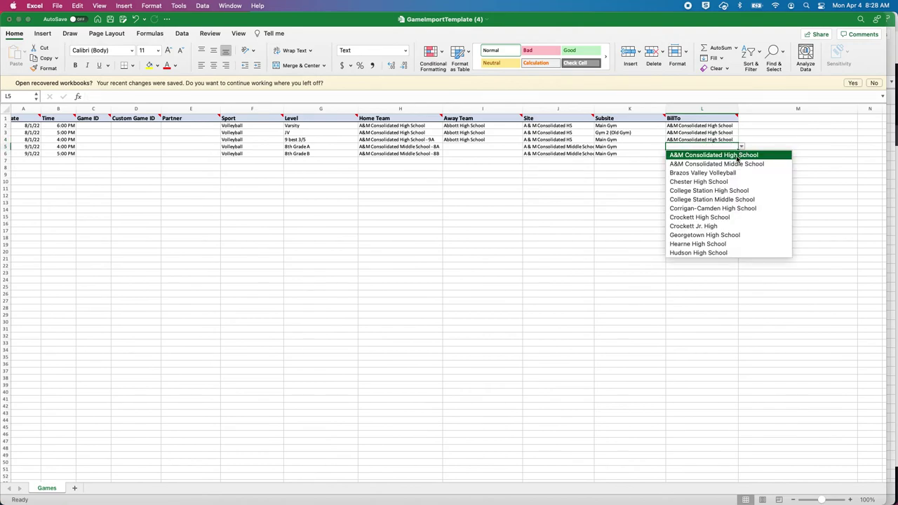
{"action": "left_click", "coordinate": [715, 163]}
{"action": "left_click", "coordinate": [729, 154]}
{"action": "left_click", "coordinate": [741, 154]}
{"action": "left_click", "coordinate": [715, 171]}
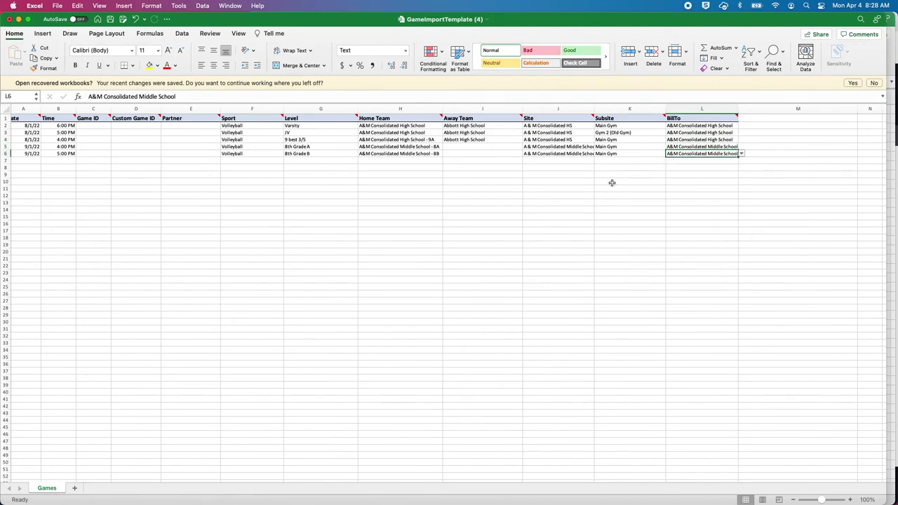
{"action": "left_click", "coordinate": [612, 183]}
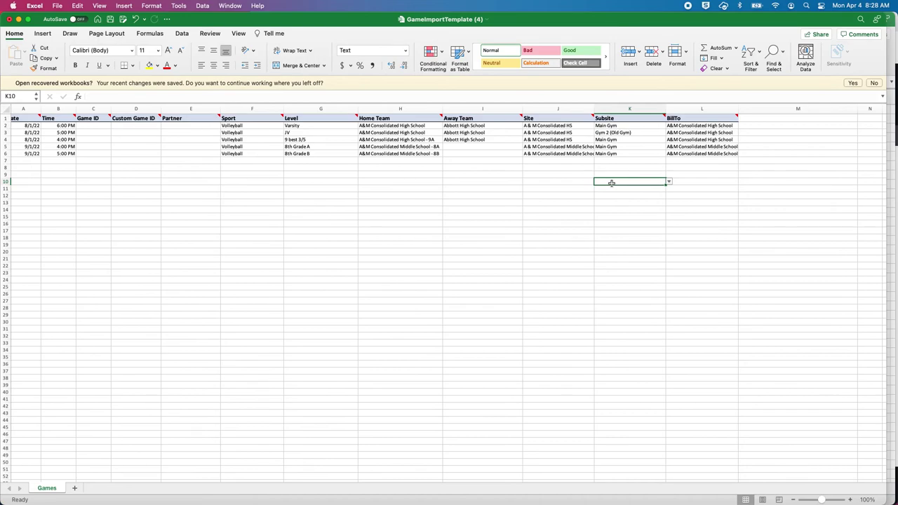